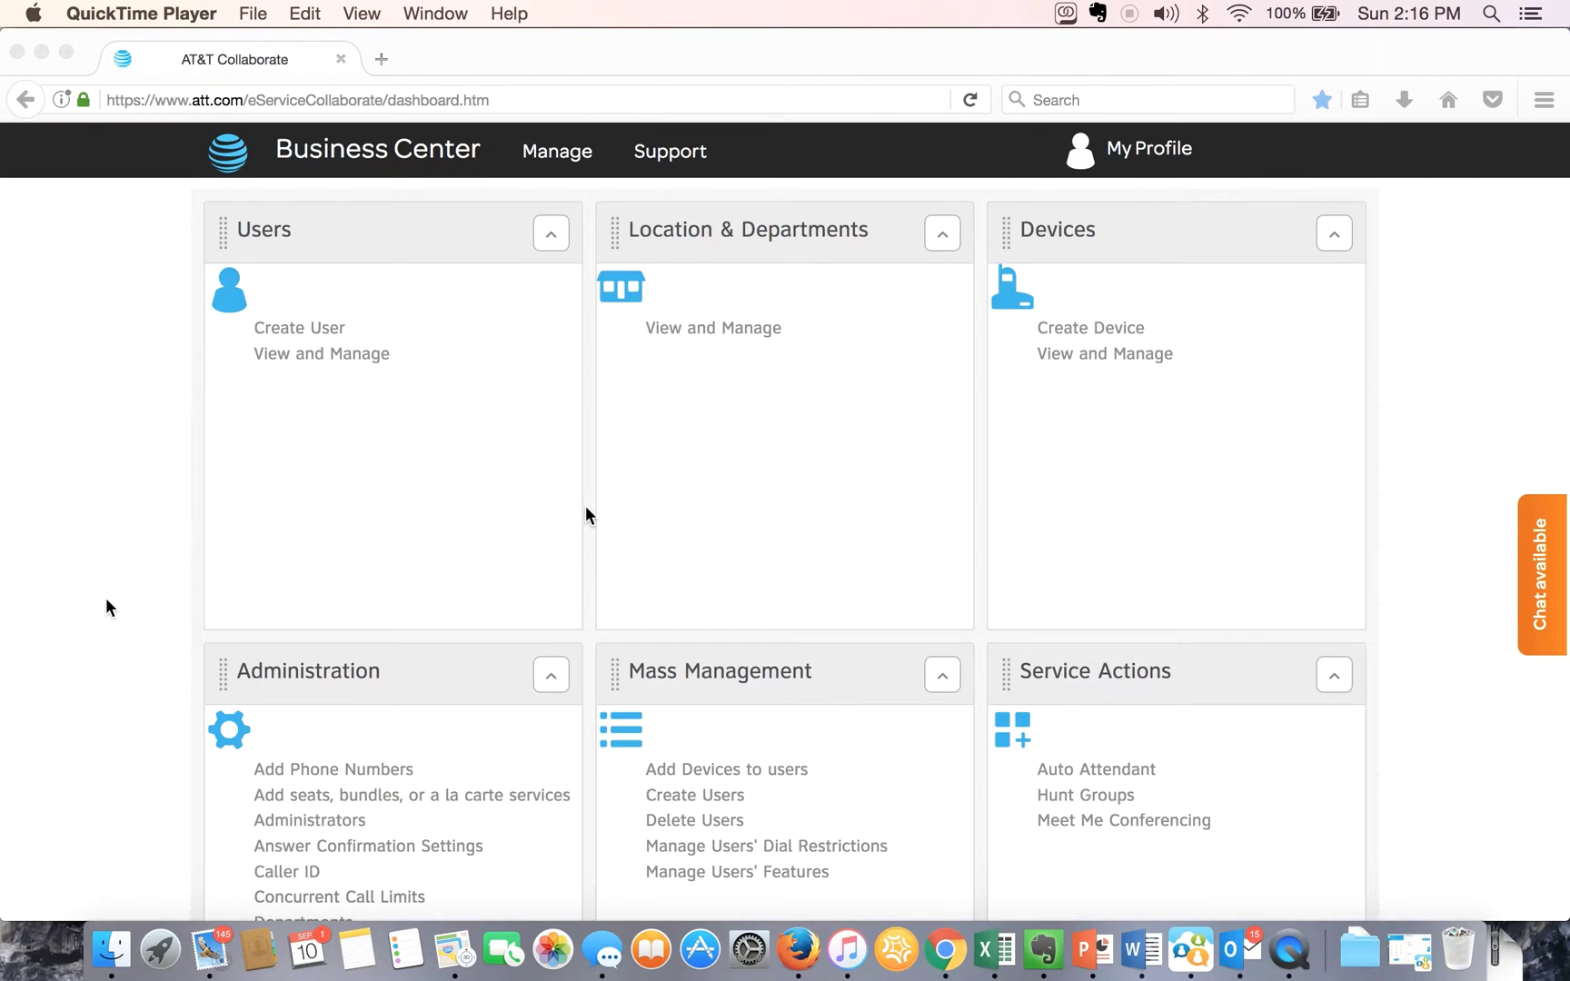
left_click(372, 793)
left_click(490, 800)
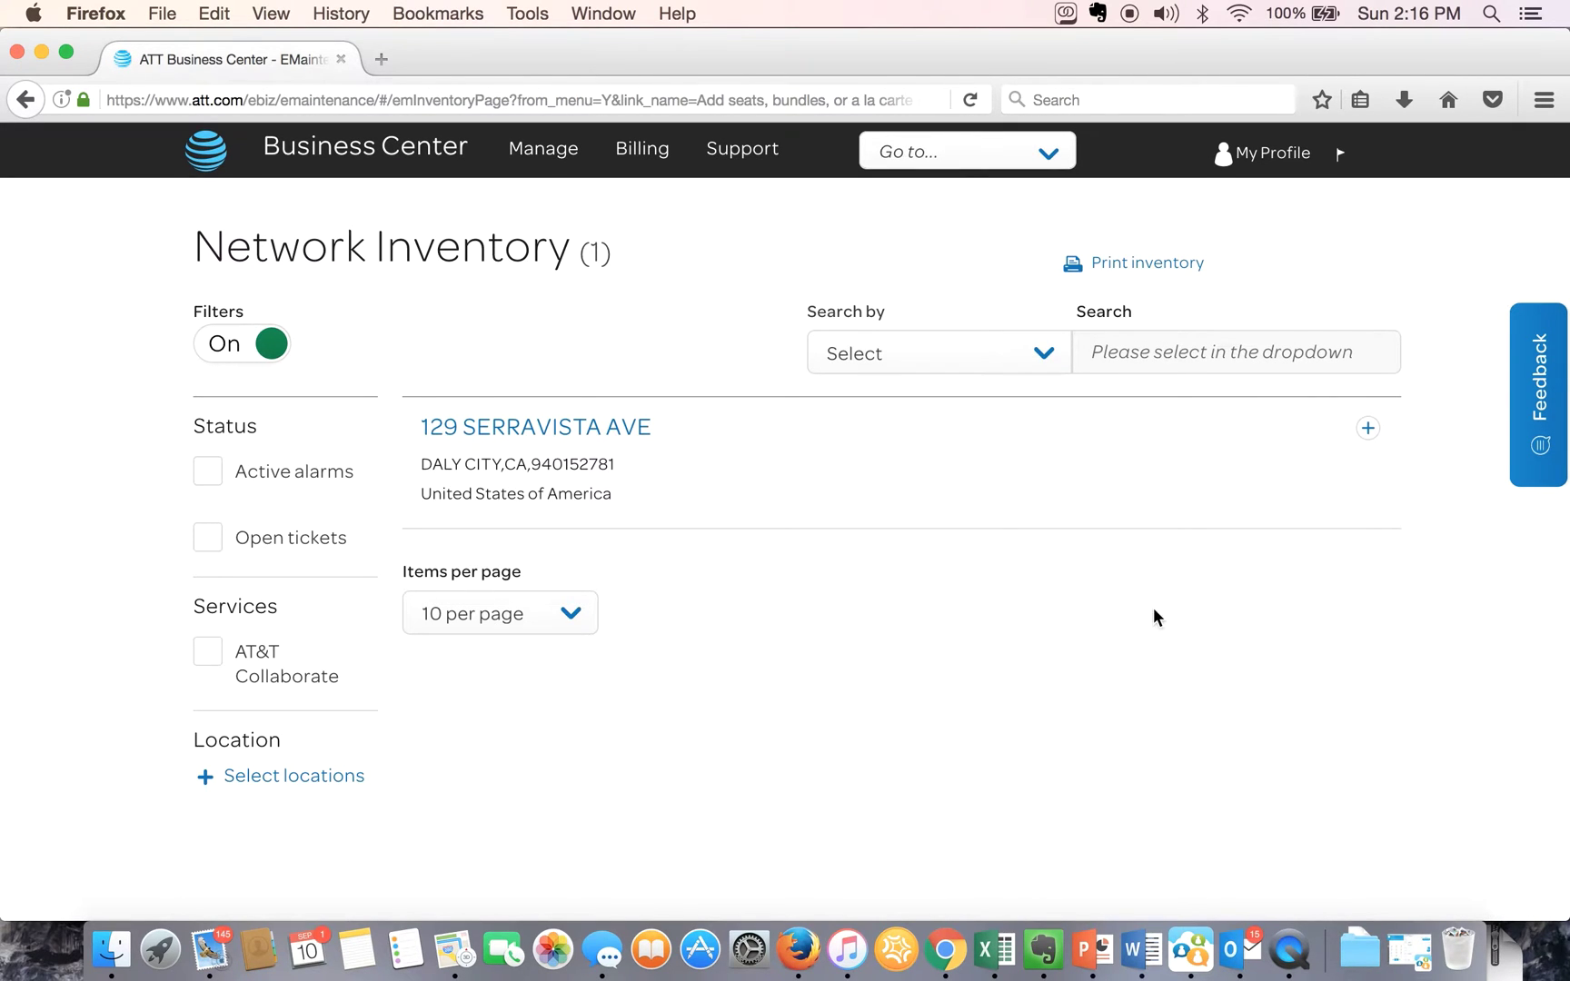
left_click(1367, 428)
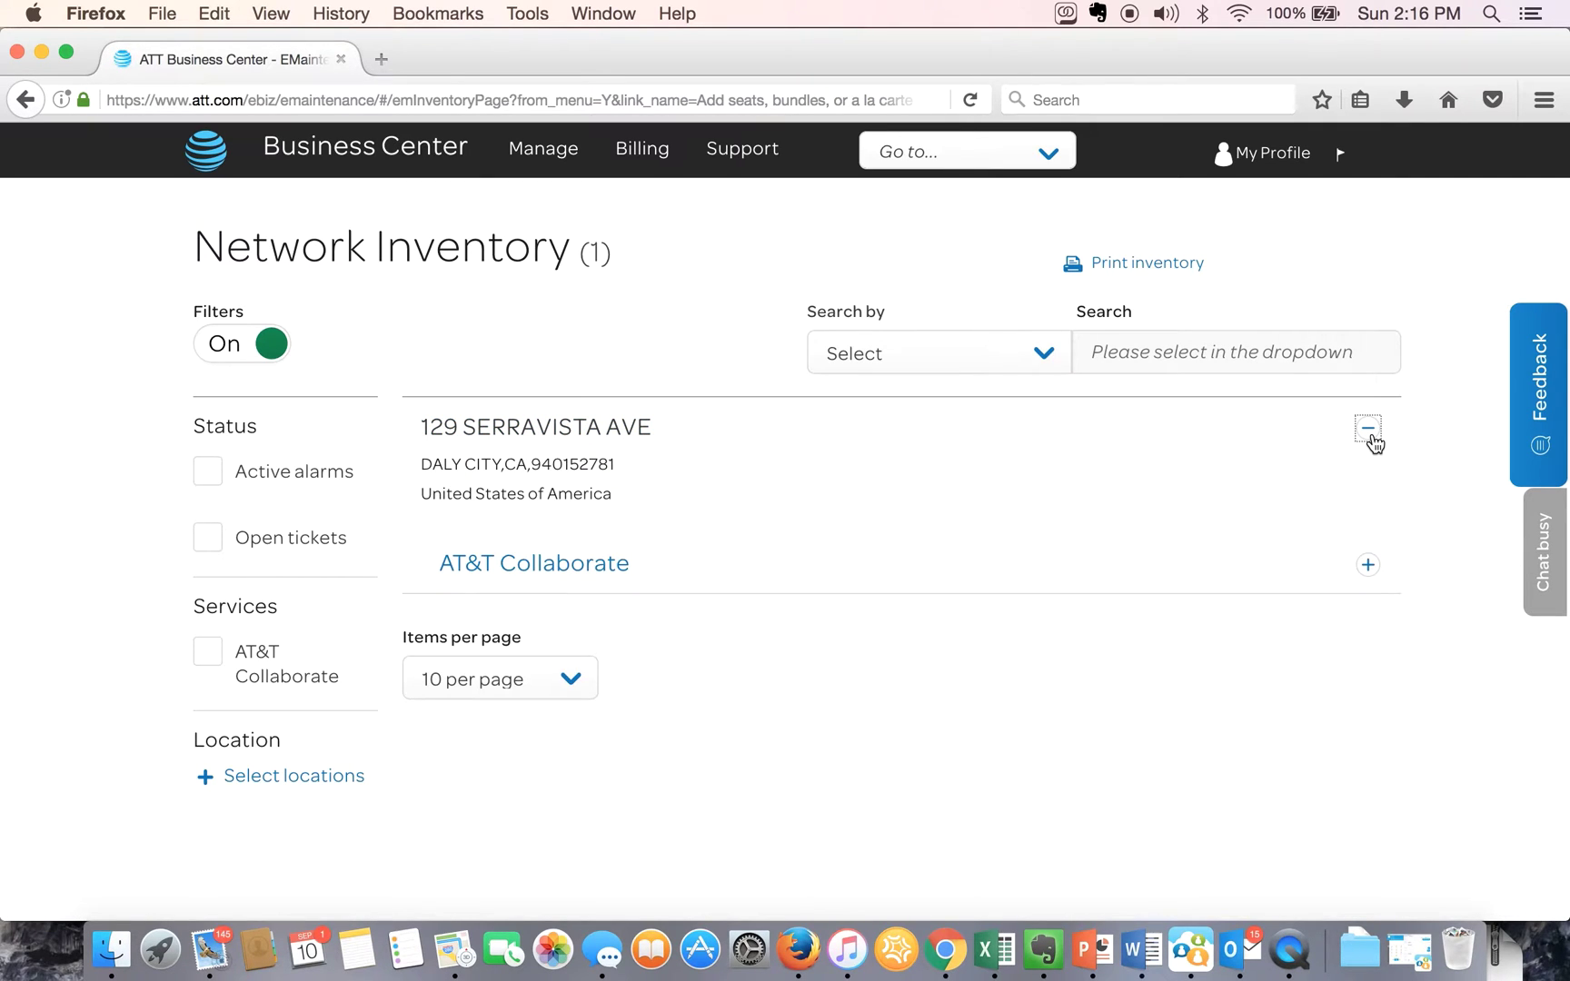
left_click(1370, 567)
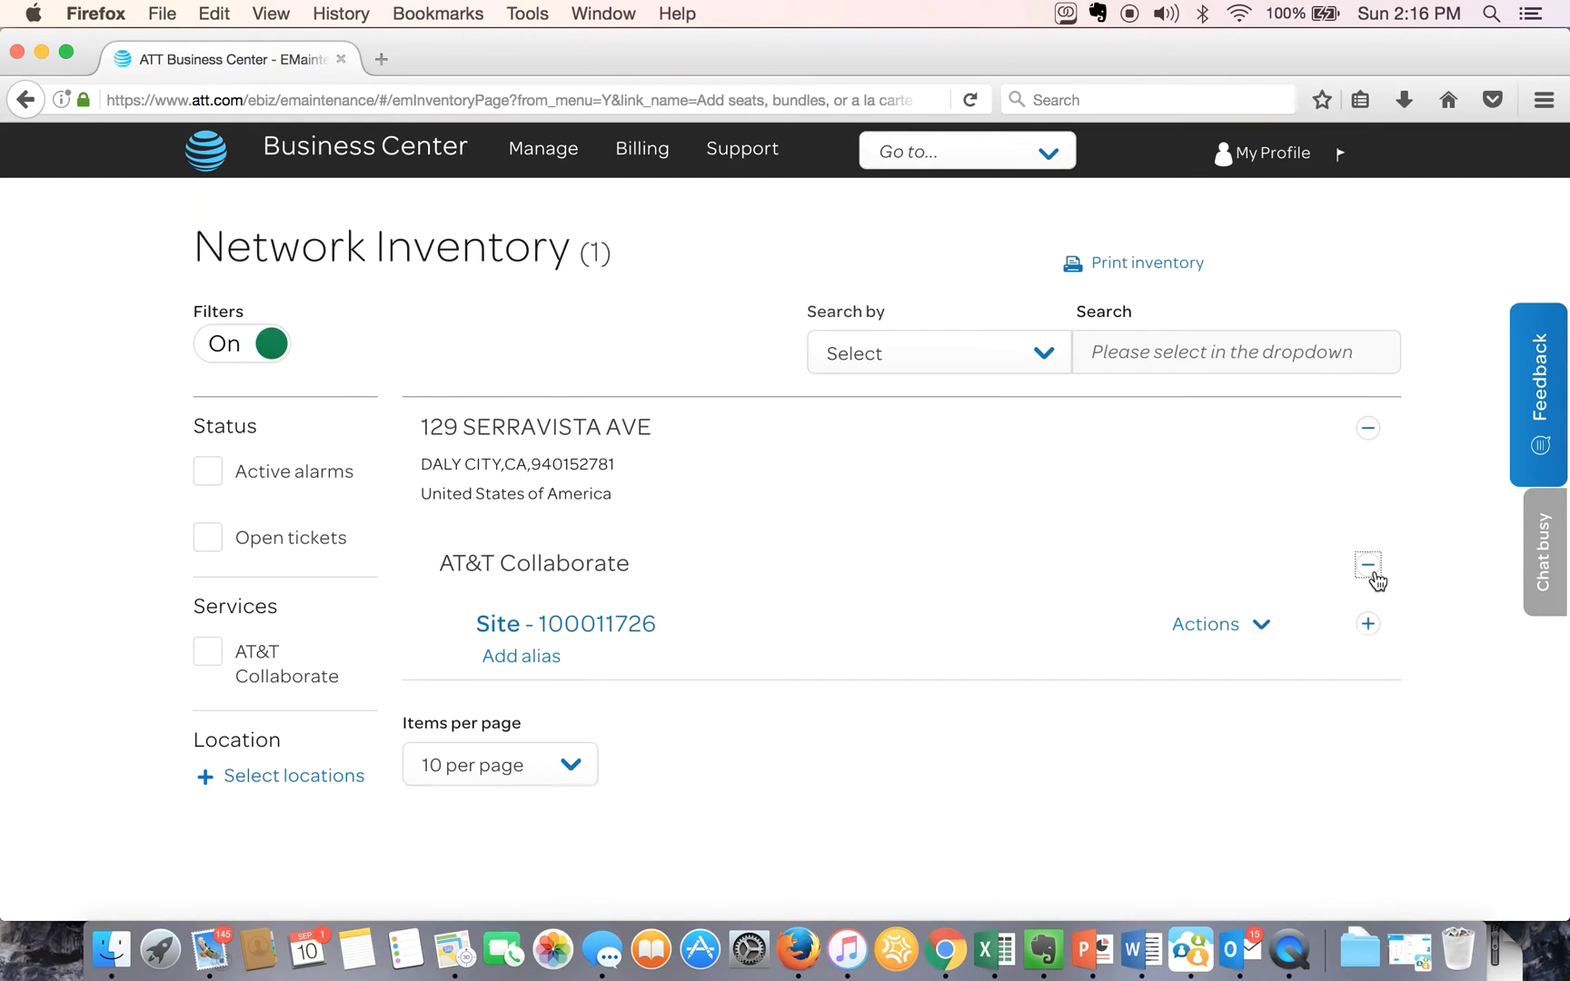
left_click(1262, 626)
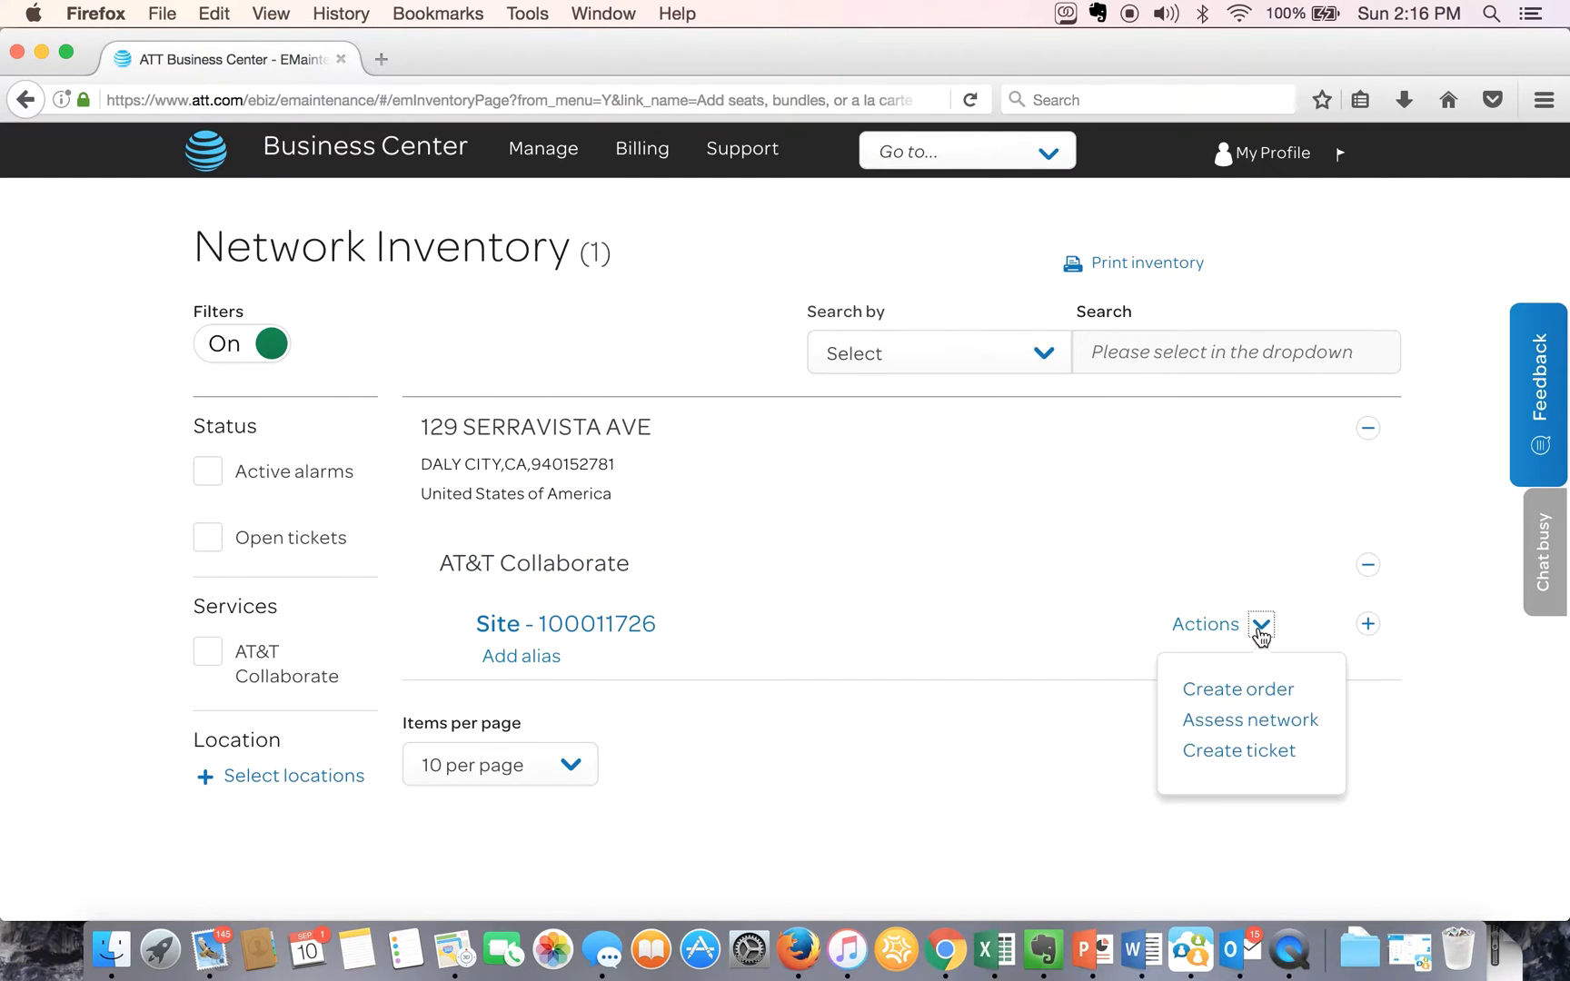
left_click(1252, 693)
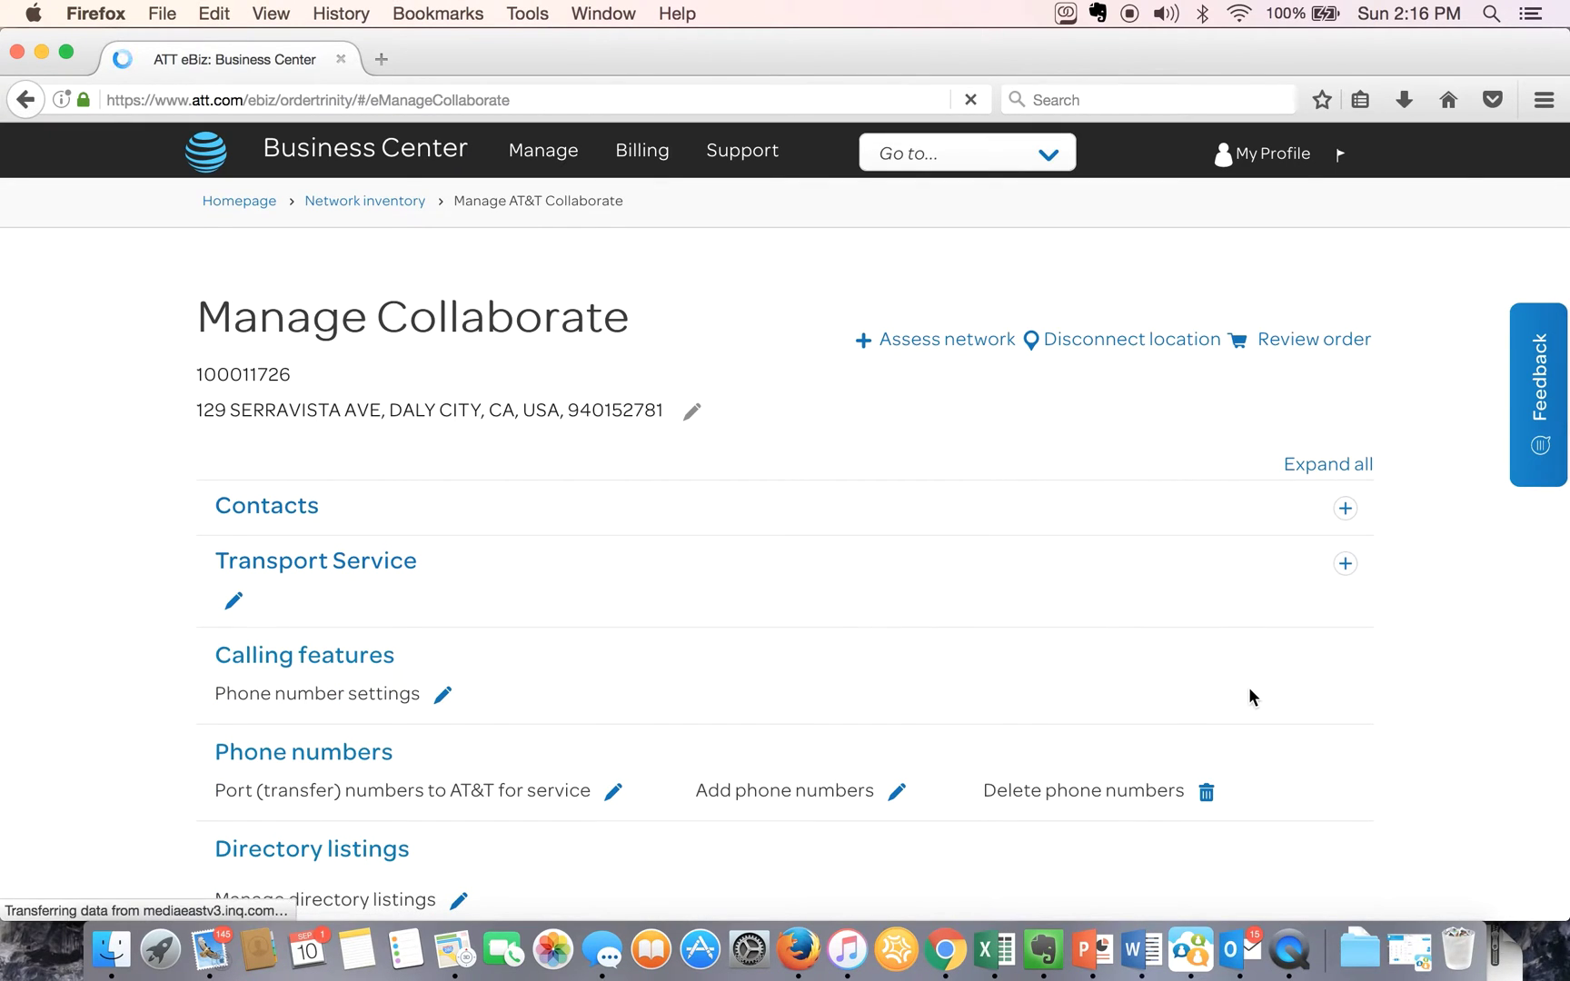
scroll(1248, 697, "down", 3)
scroll(1248, 697, "down", 4)
scroll(1248, 697, "down", 3)
scroll(1248, 697, "down", 3)
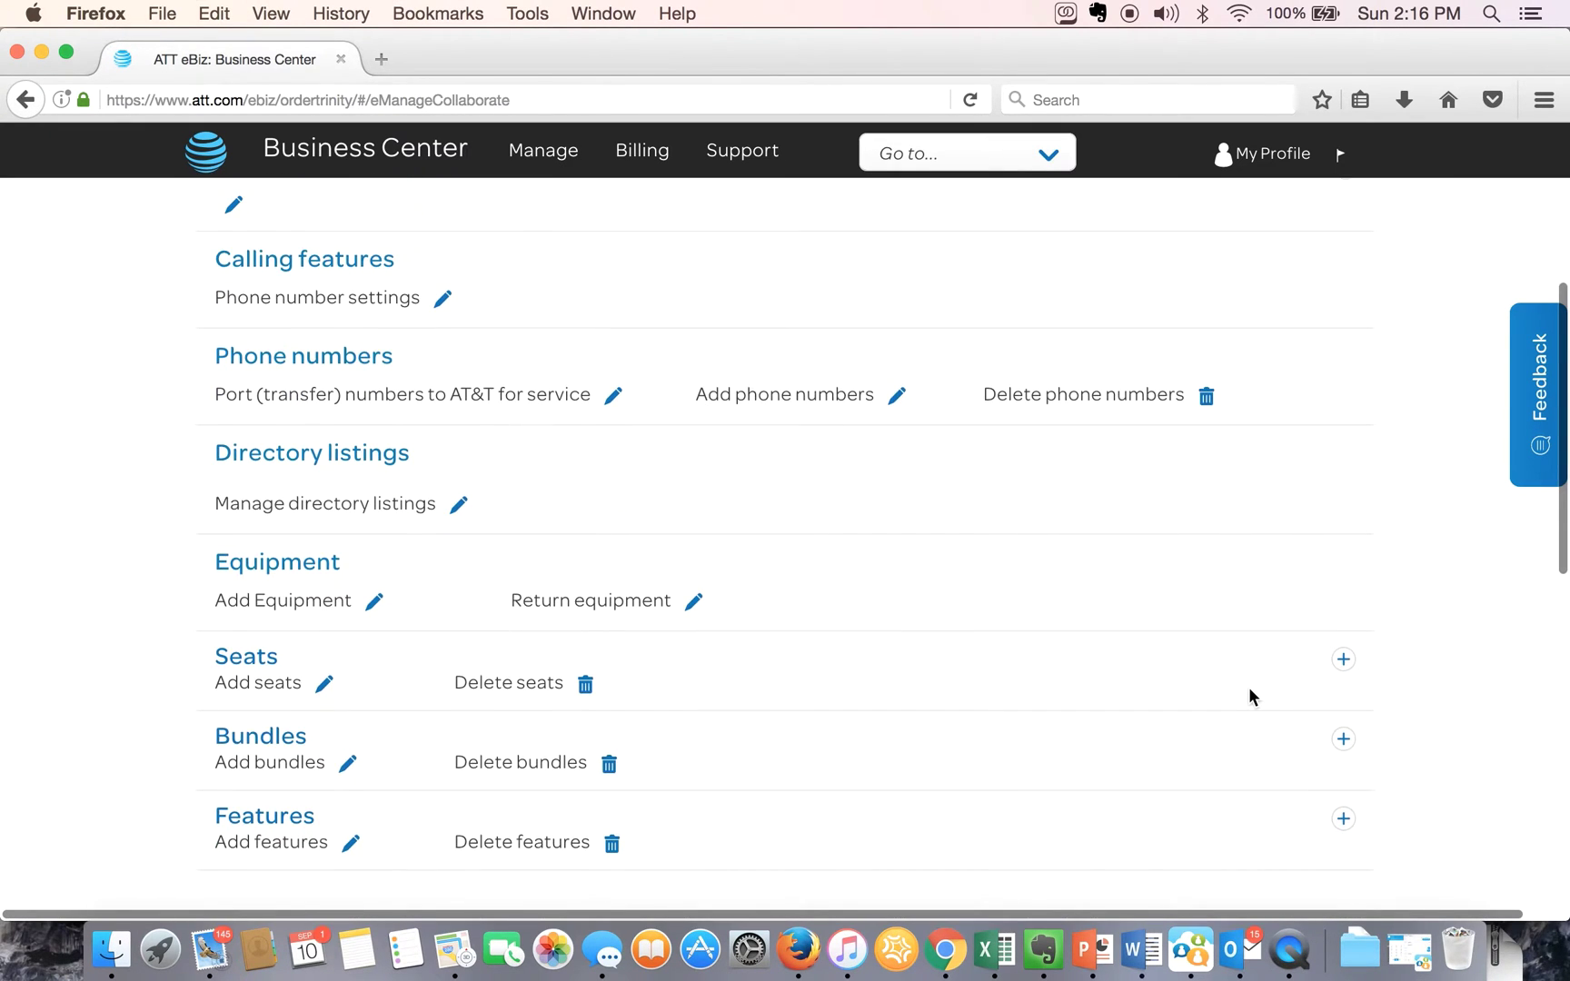
scroll(1248, 697, "down", 2)
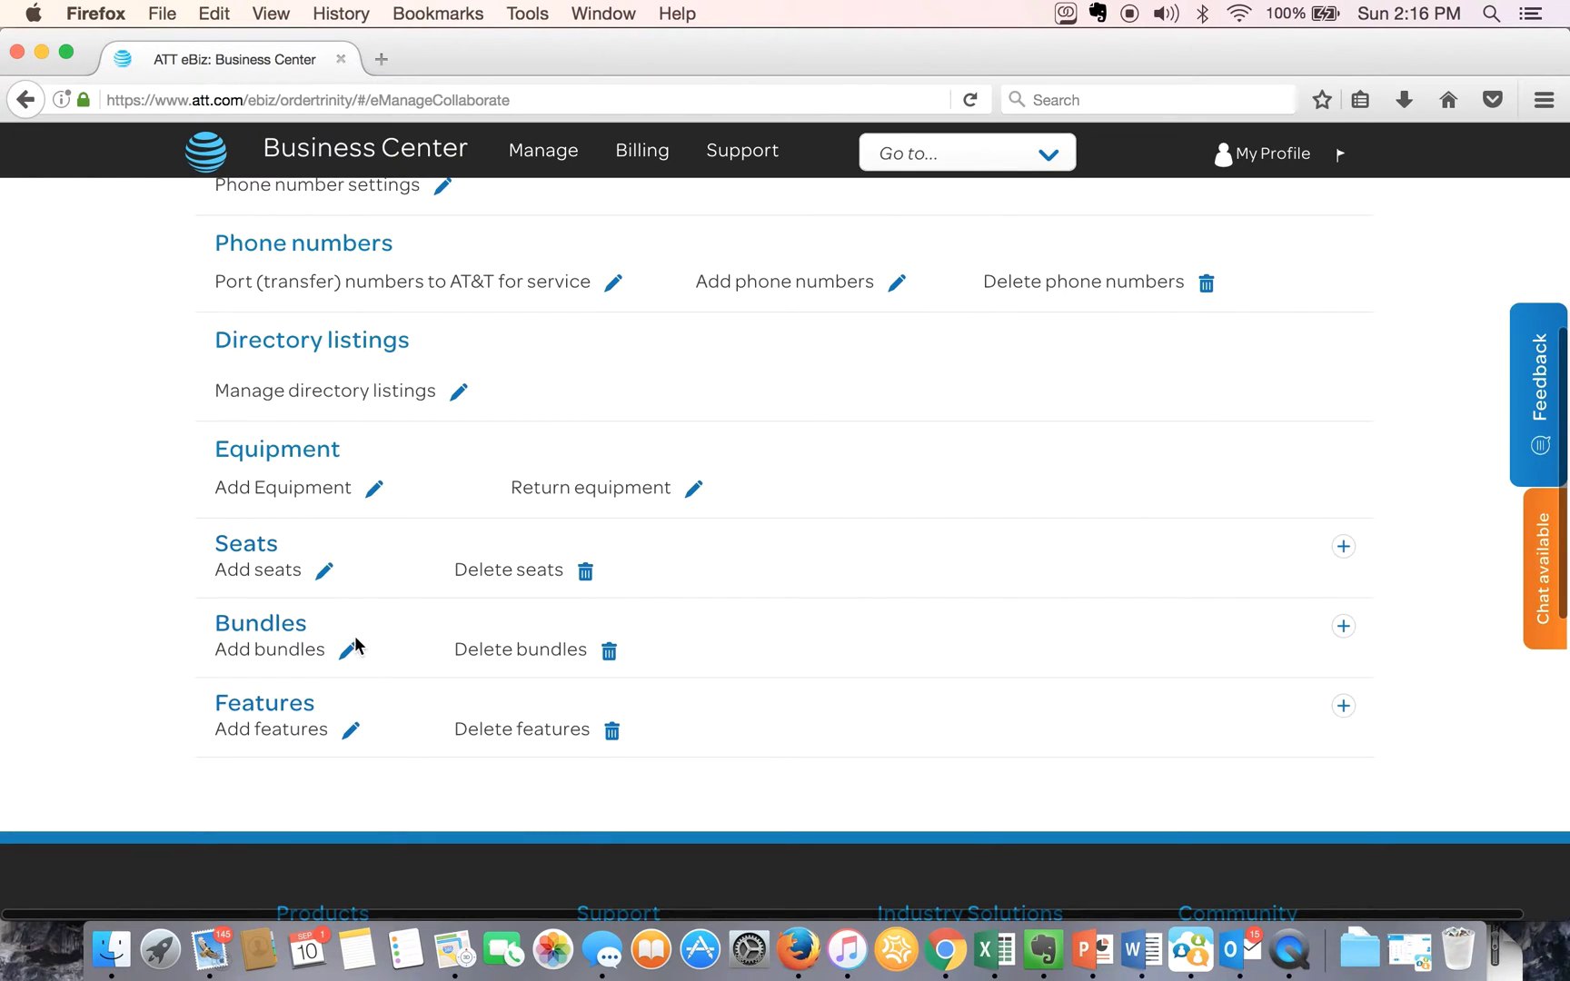
Step: Expand Seats to show the Basic Seat Package with 4 assigned and 0 unassigned
left_click(1344, 547)
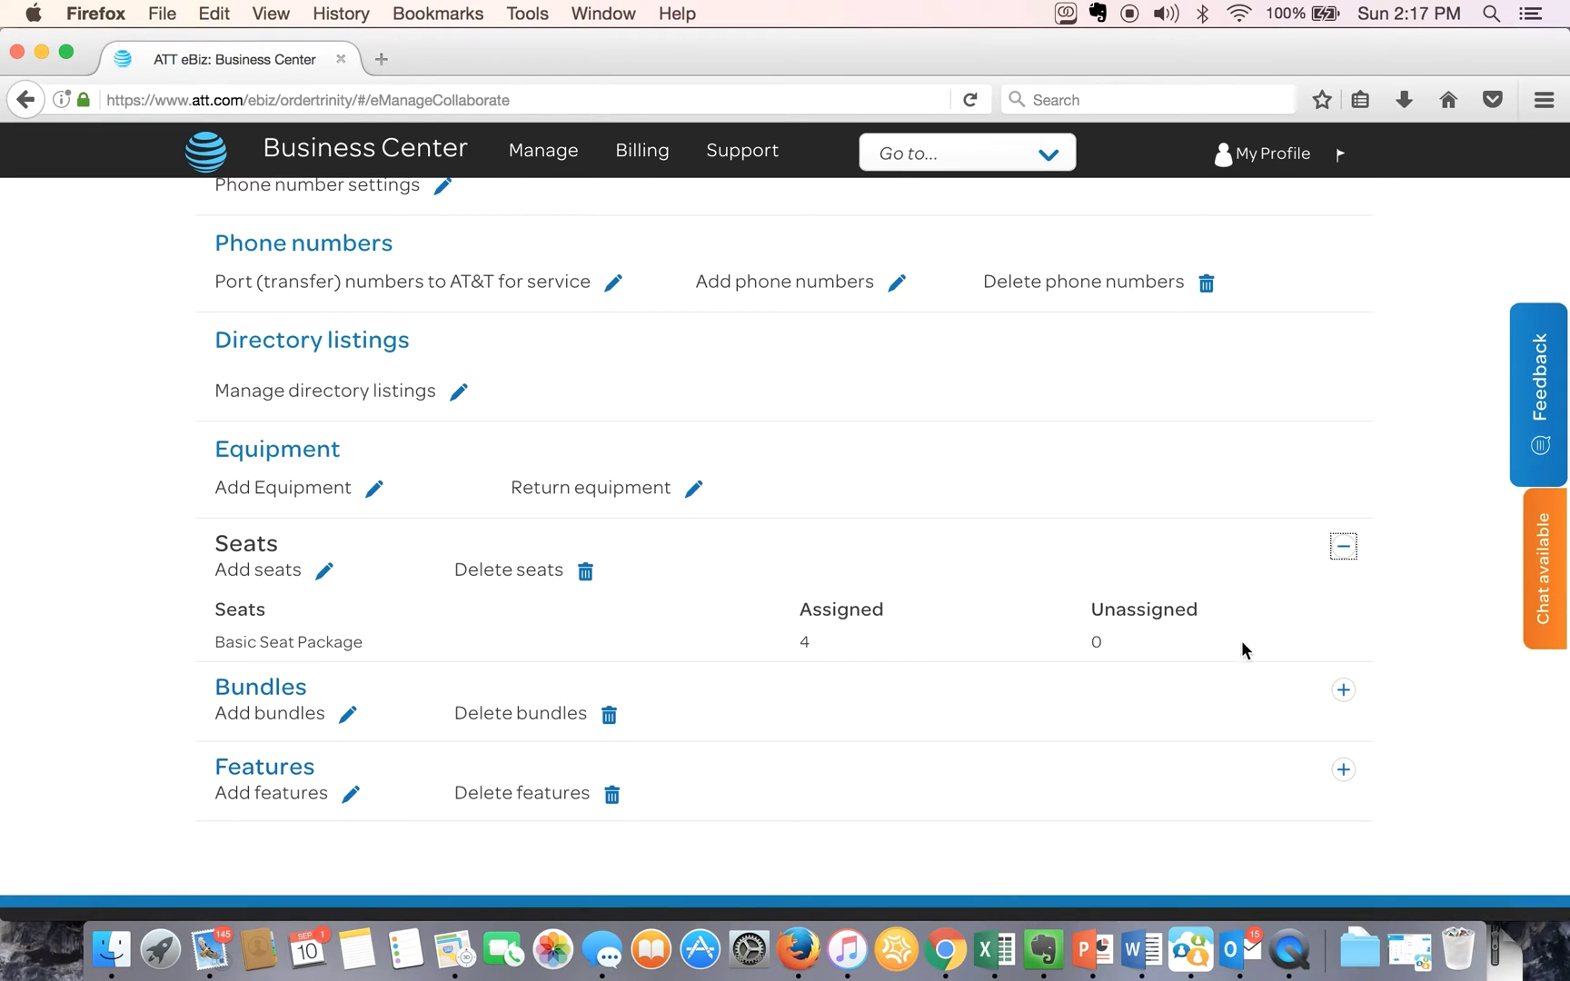
Step: Add one Basic Voice Seat to the order and dismiss the confirmation
left_click(325, 570)
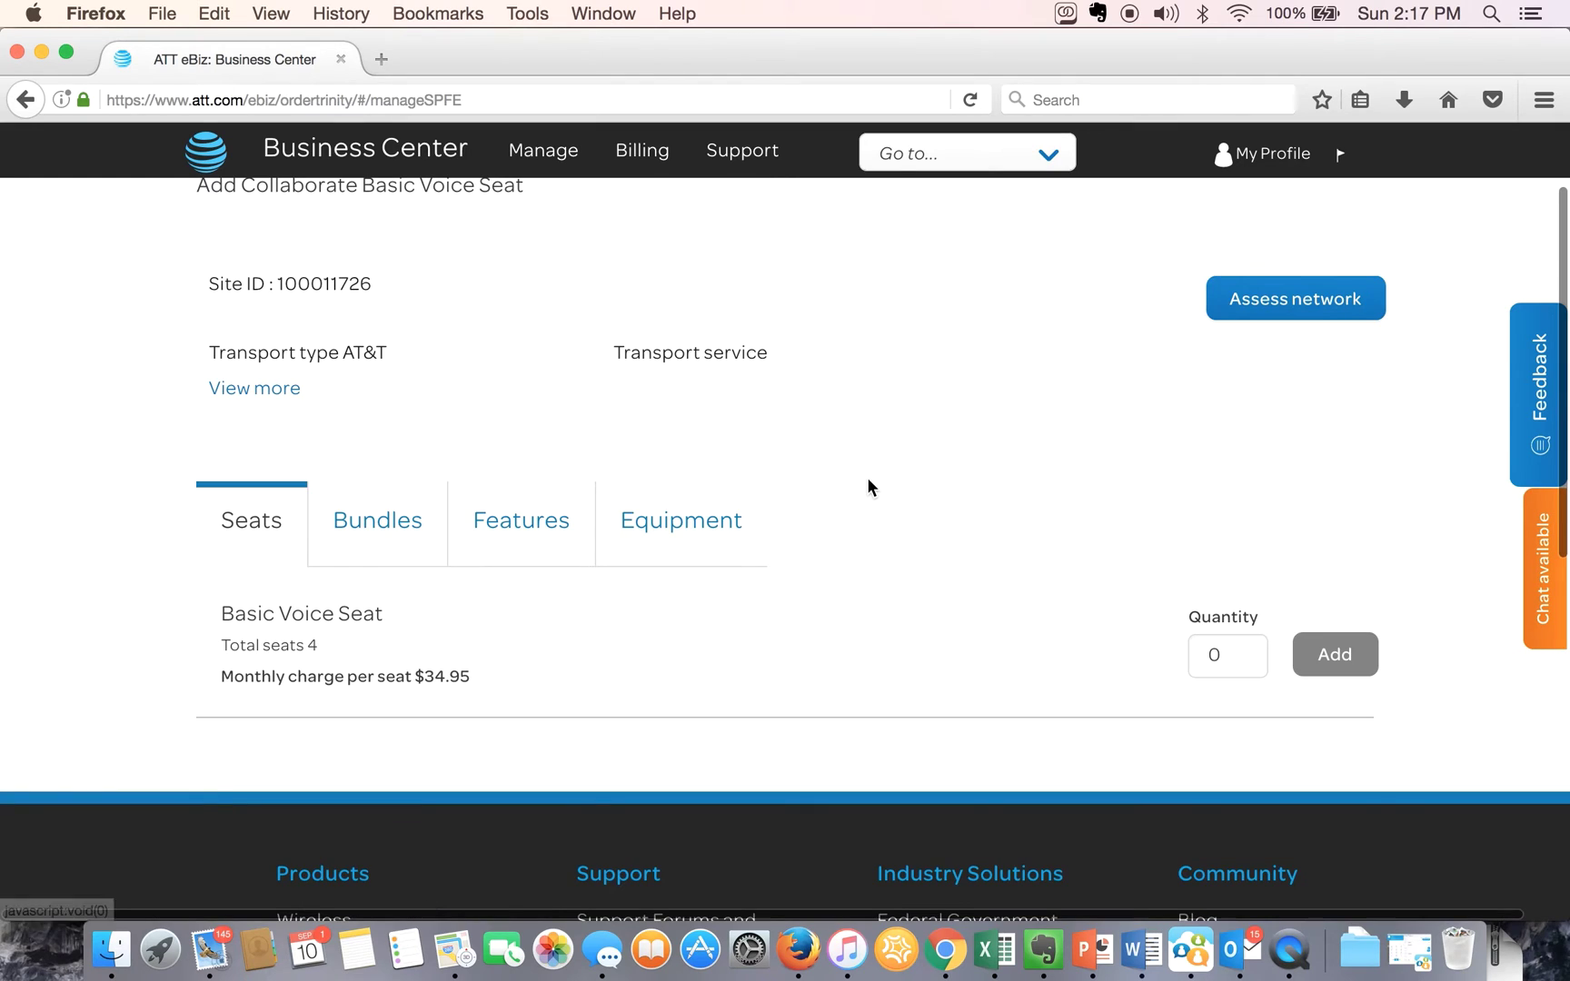
double_click(1227, 655)
type("1")
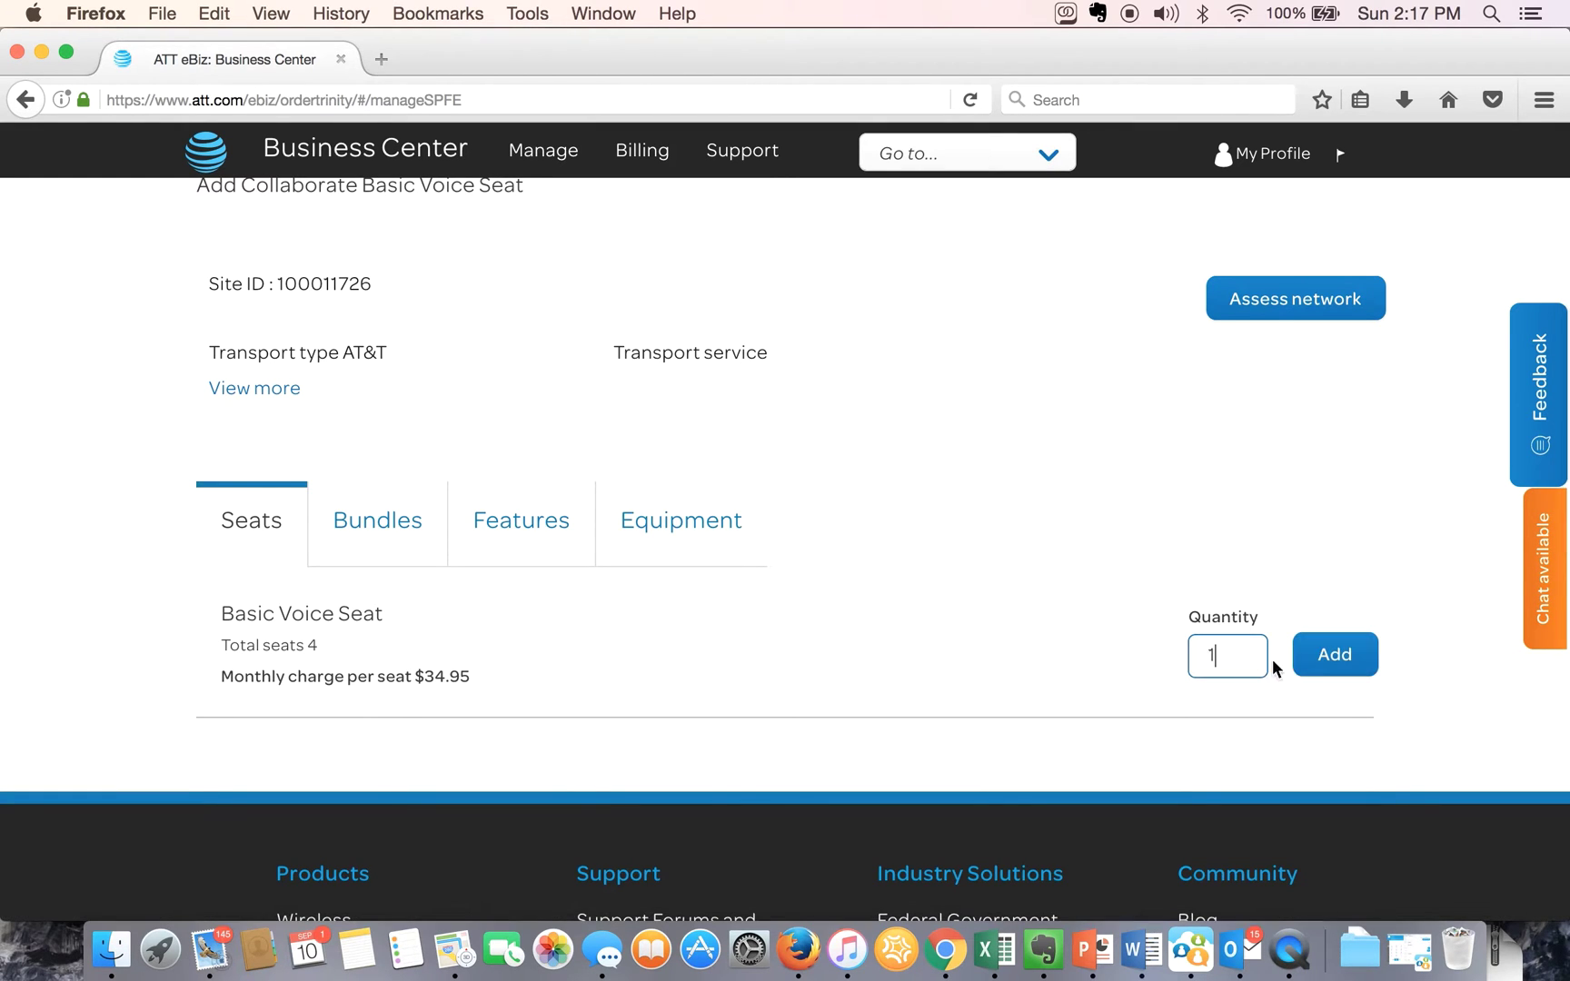
left_click(1337, 655)
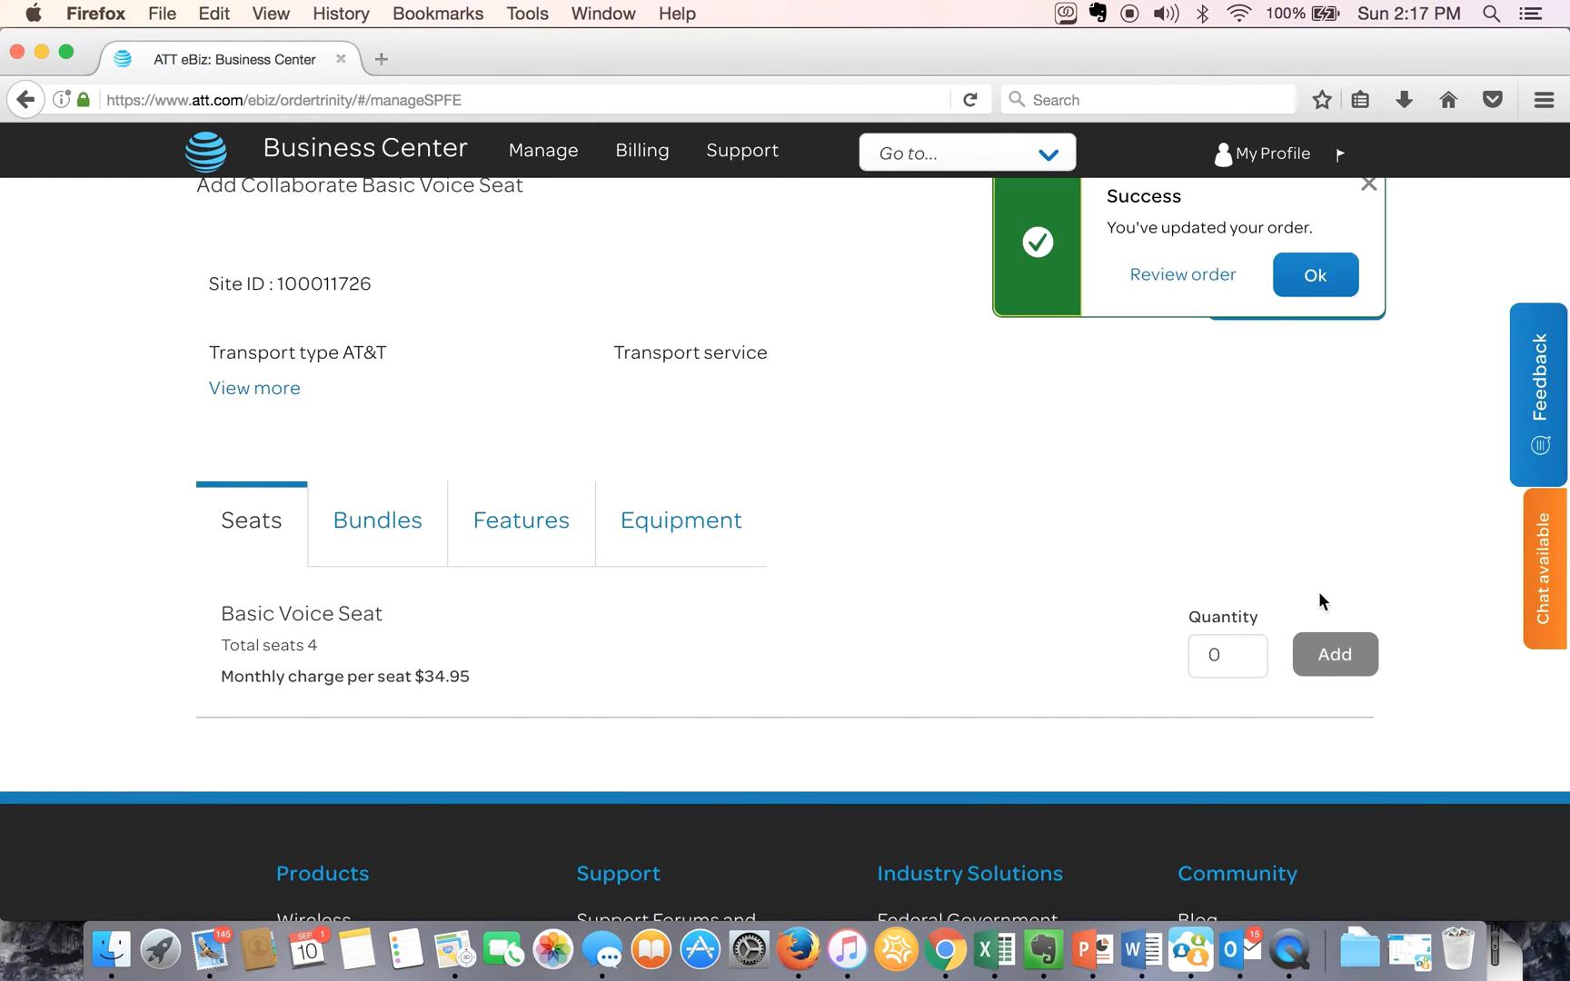
left_click(1316, 275)
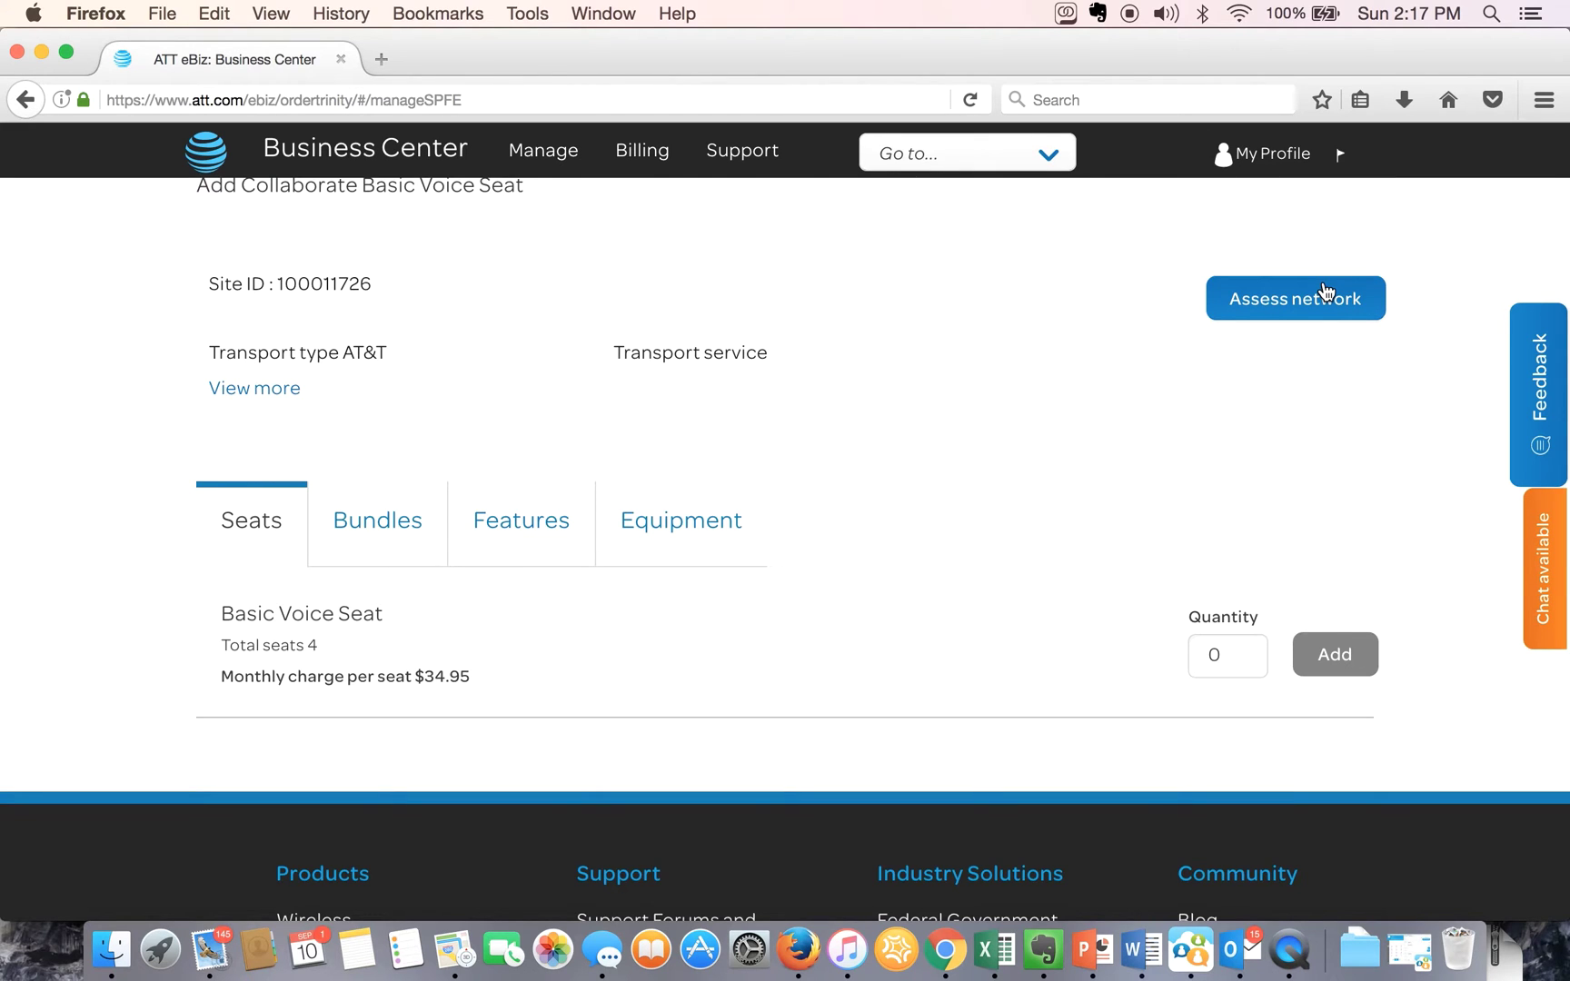
scroll(785, 491, "up", 3)
Step: Add one Enhanced Voice Feature Bundle from Bundles and dismiss the success message
left_click(399, 639)
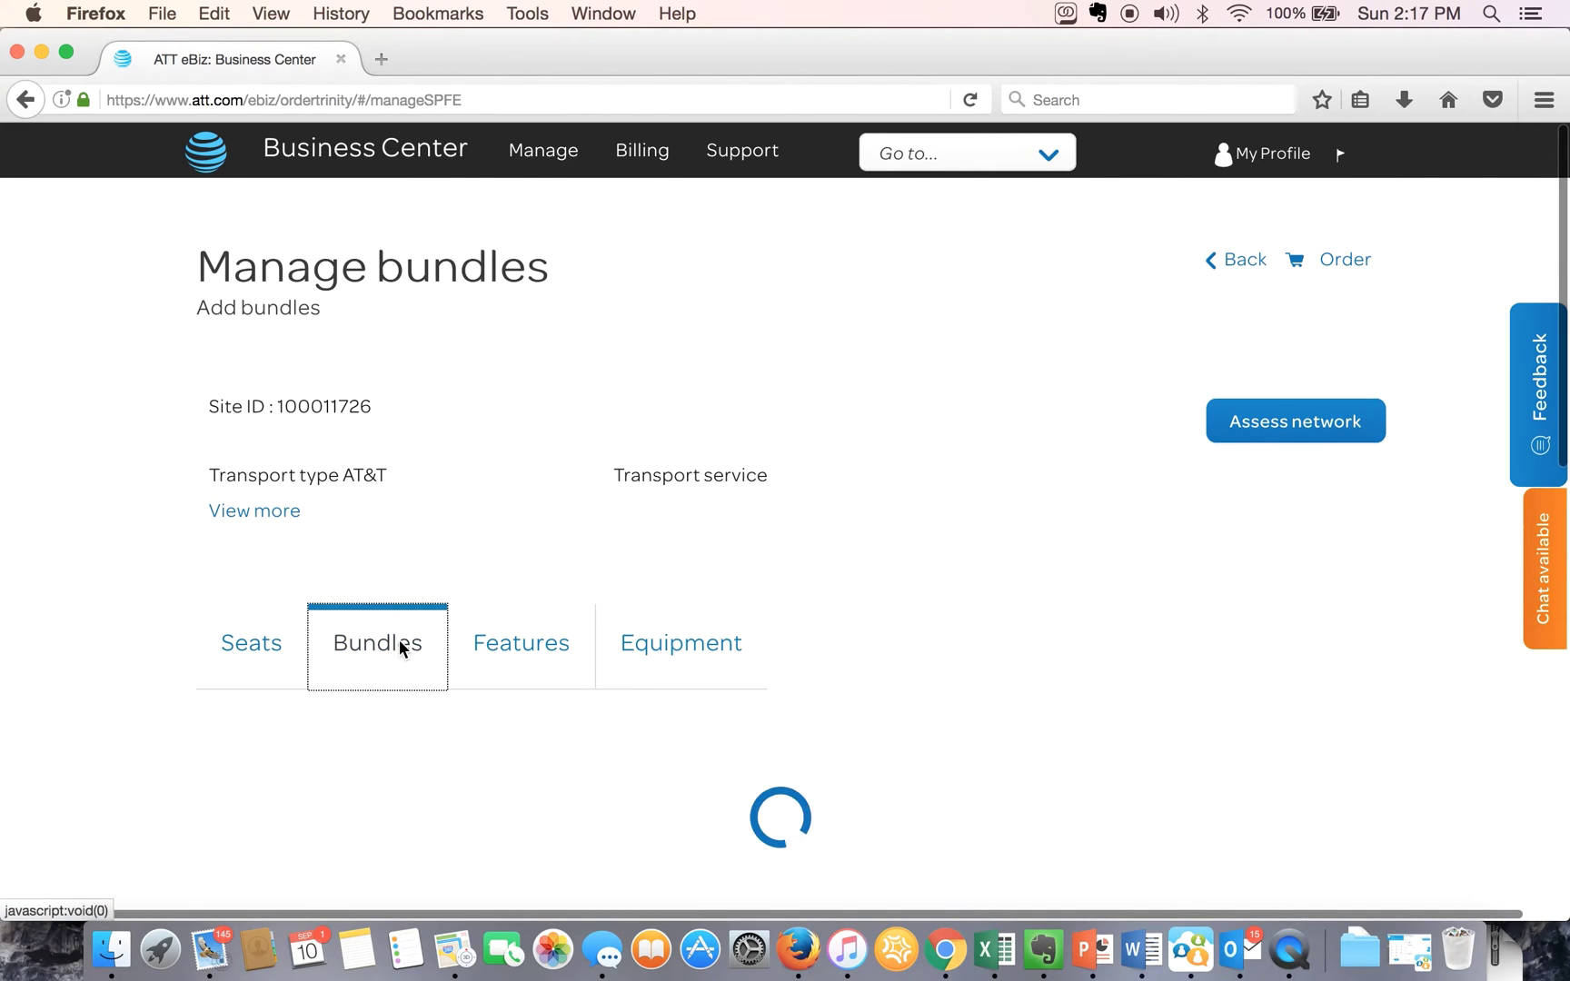
scroll(799, 730, "down", 3)
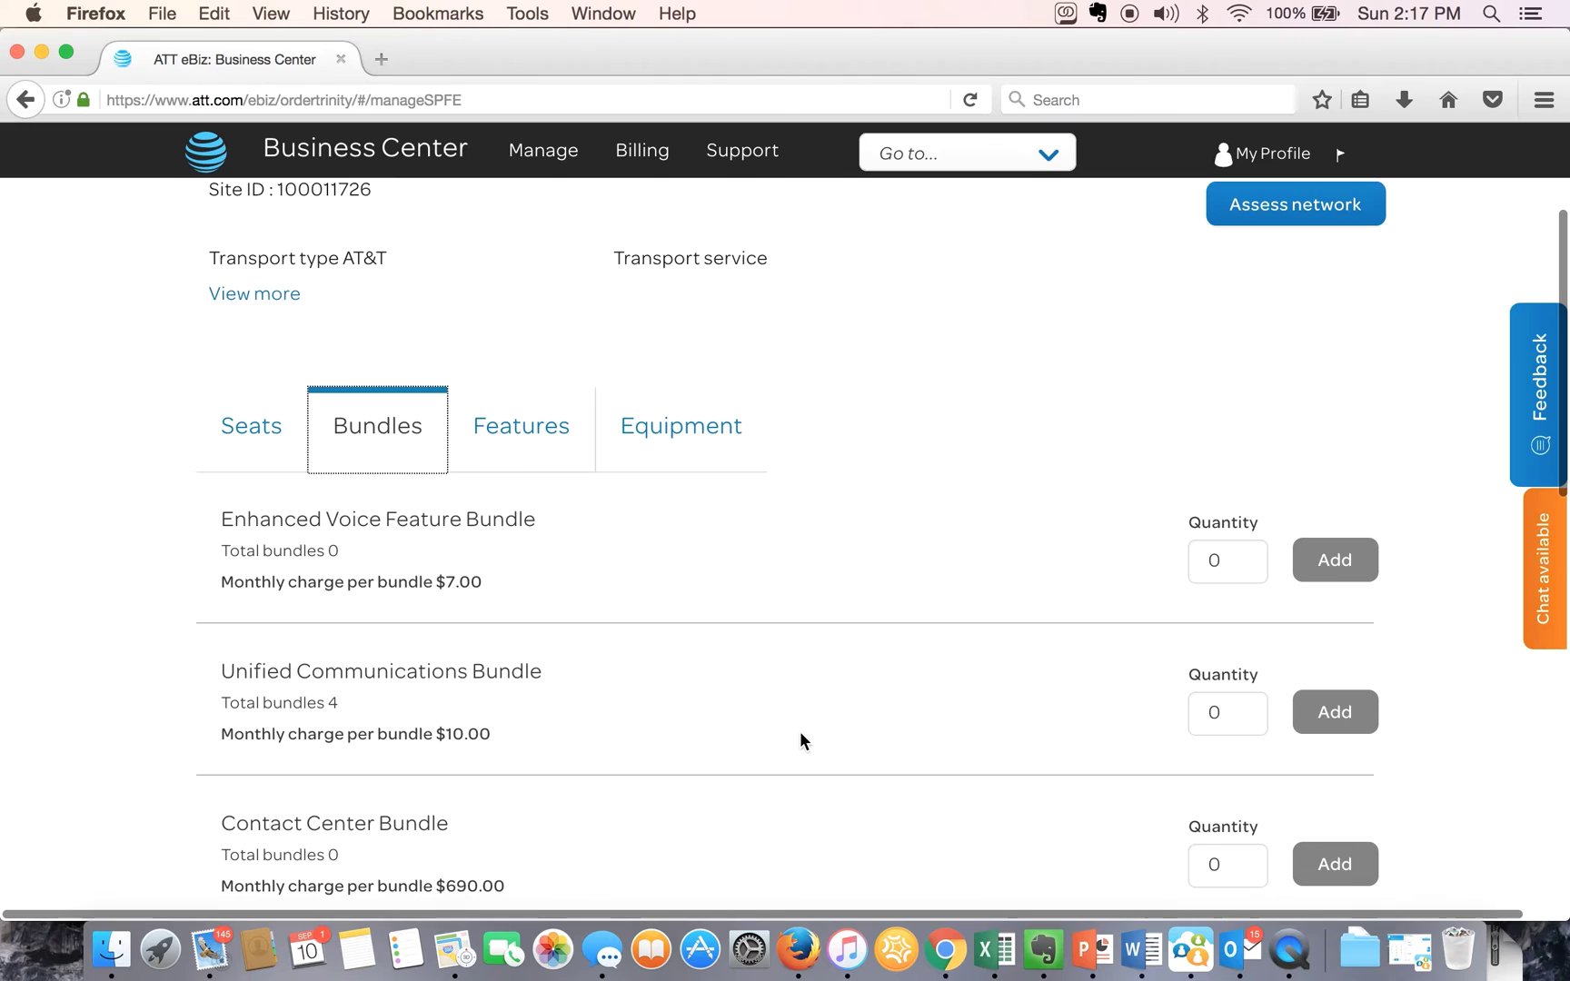
left_click(1227, 561)
double_click(1228, 561)
type("1")
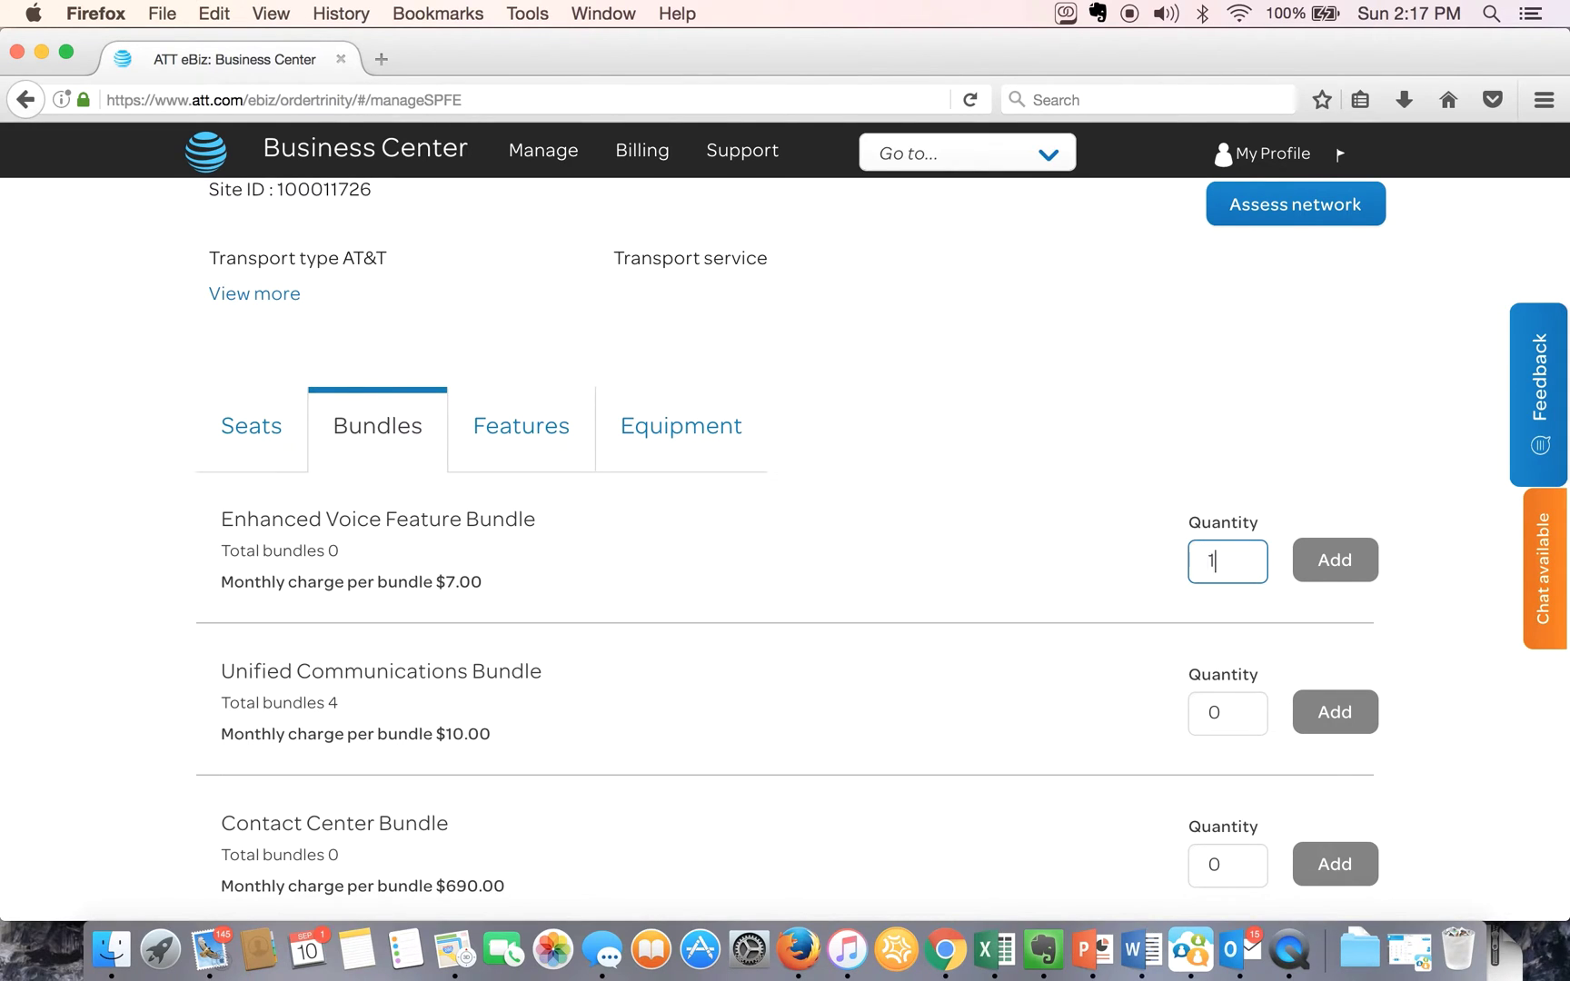
left_click(1344, 560)
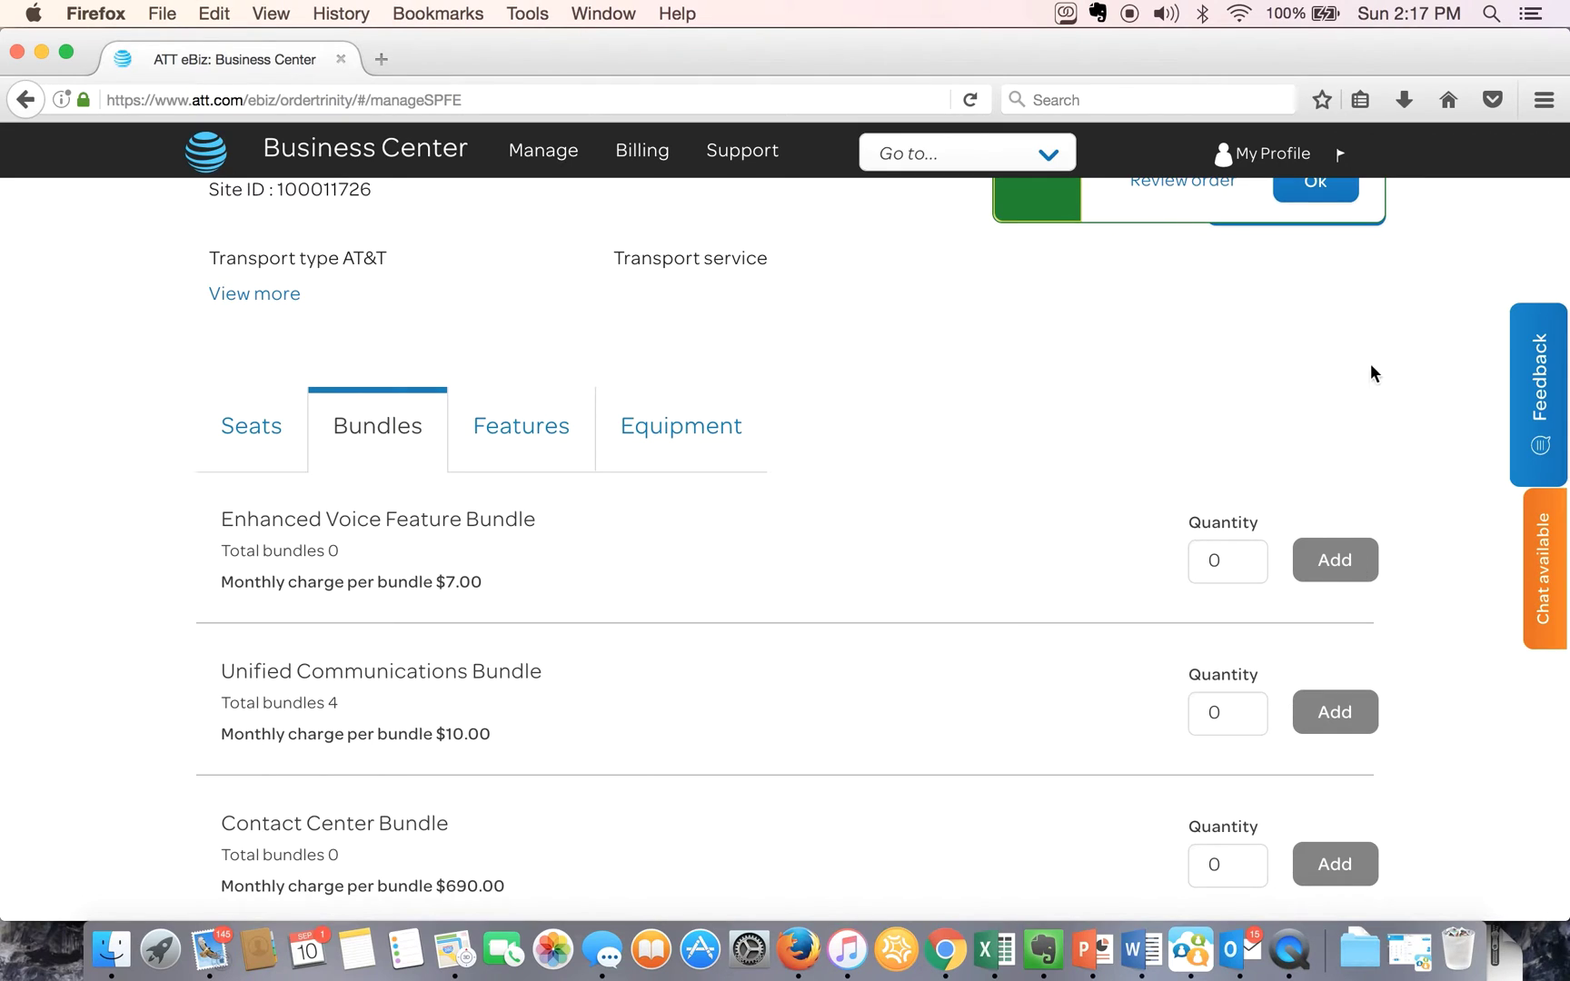
scroll(939, 304, "up", 5)
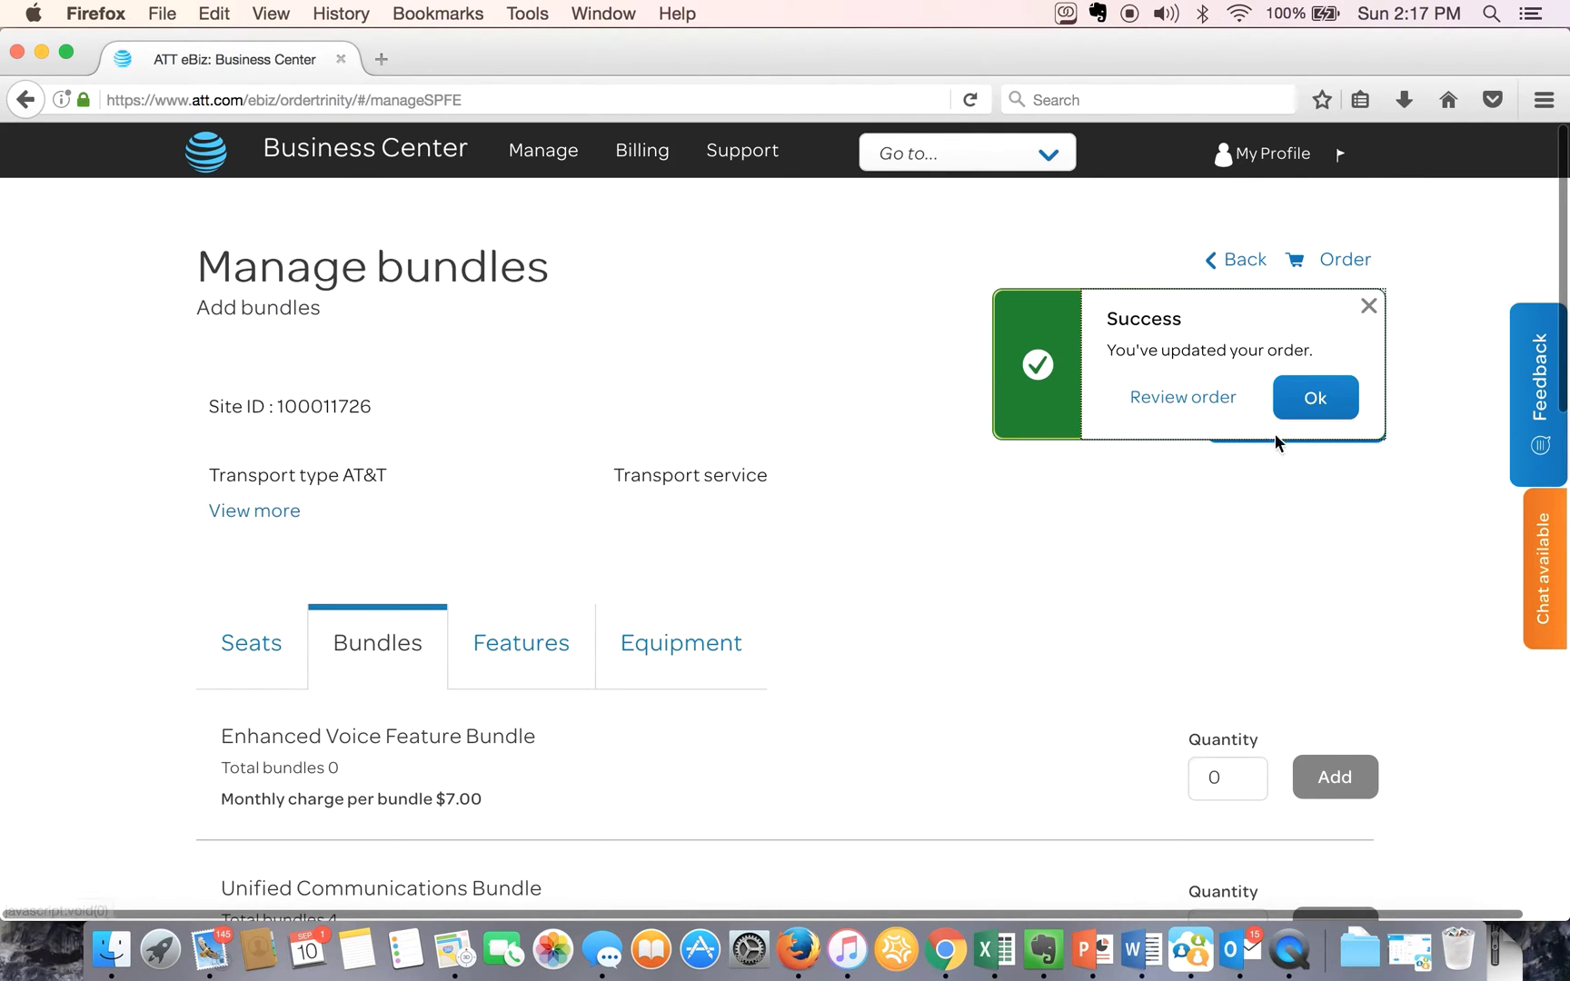
left_click(1325, 415)
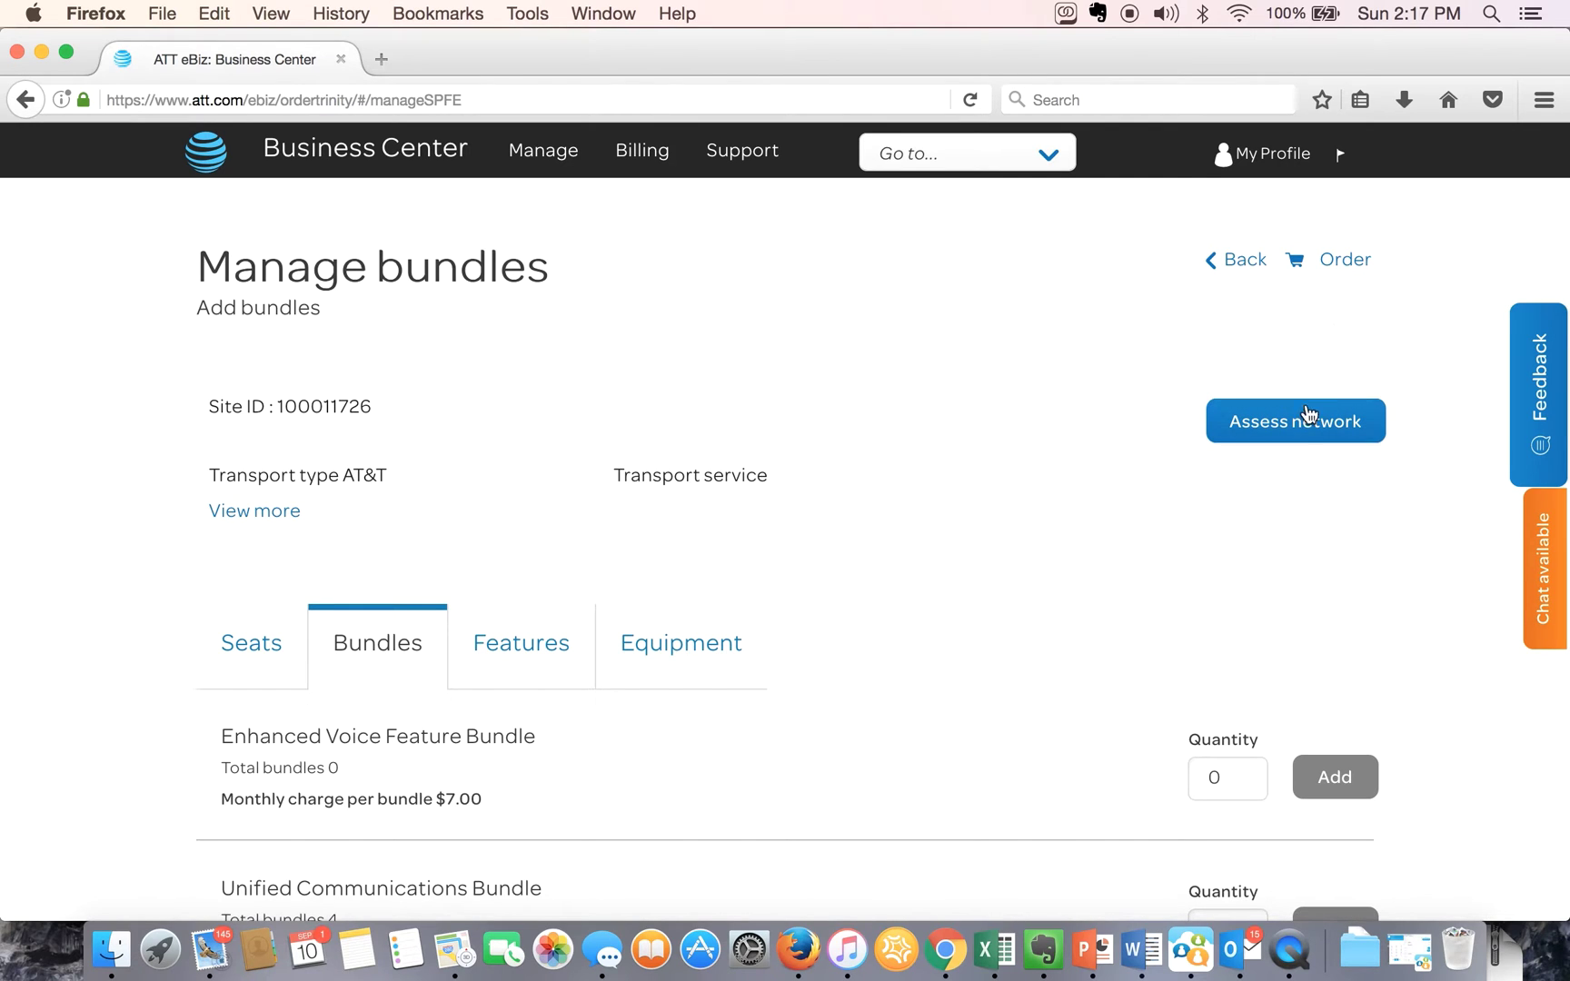
Step: Review the order and discard the Basic Seat Package, leaving only the $3.50 bundle
left_click(1345, 260)
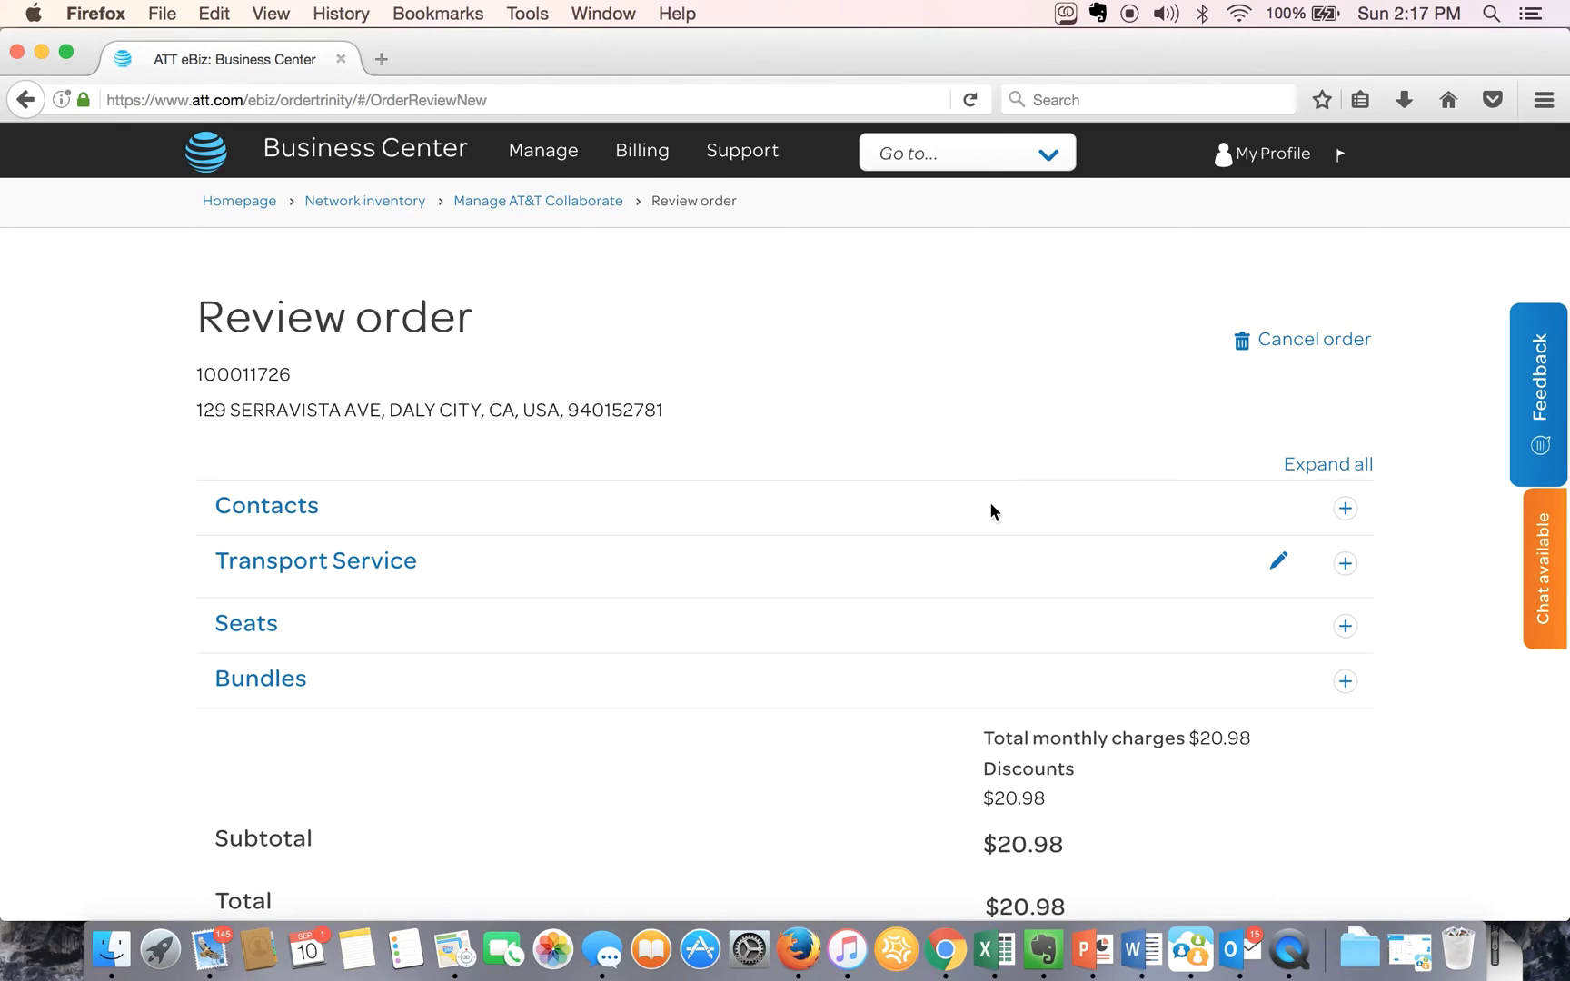
left_click(1345, 627)
scroll(1229, 661, "down", 3)
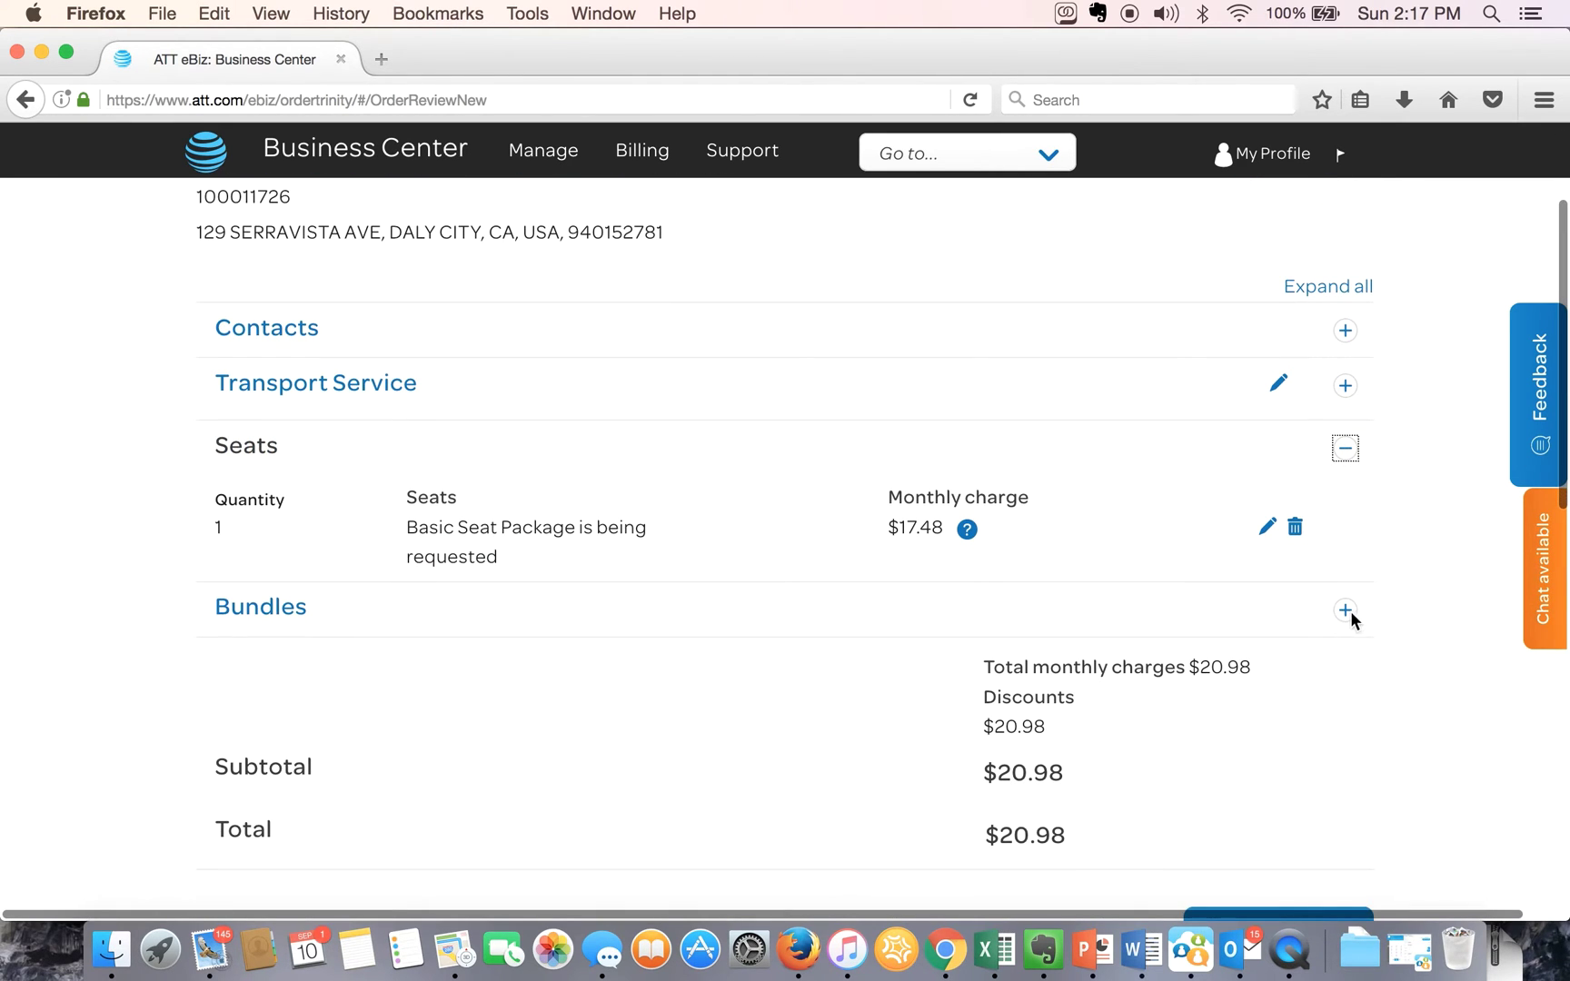
left_click(1345, 610)
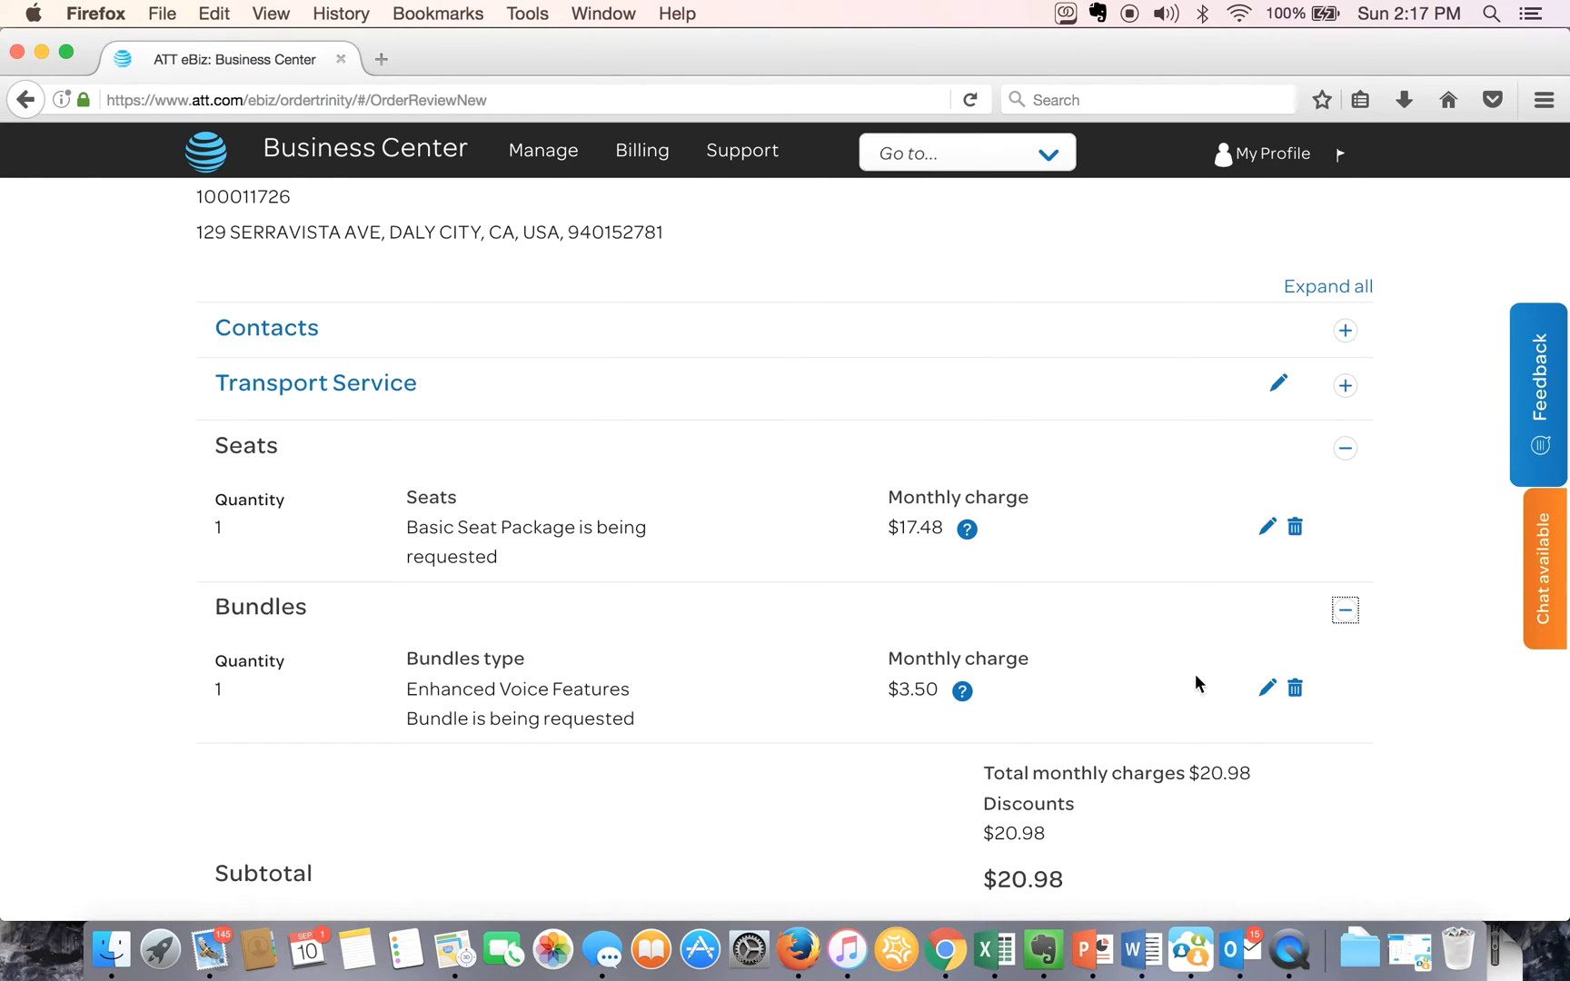
left_click(1296, 527)
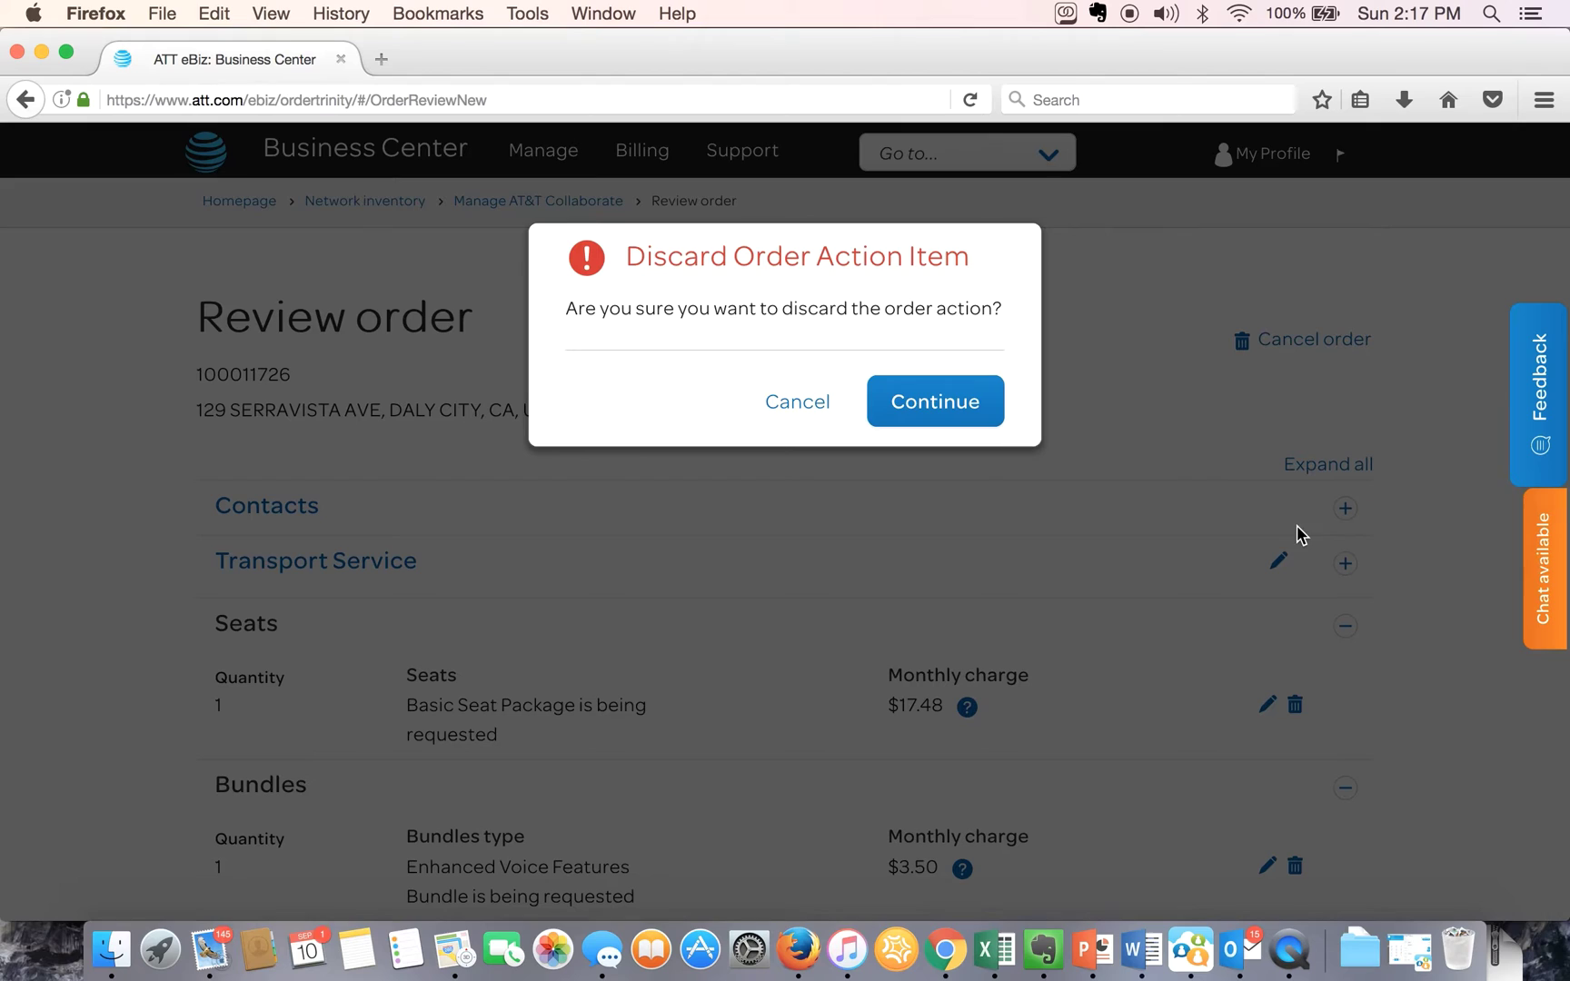
left_click(934, 402)
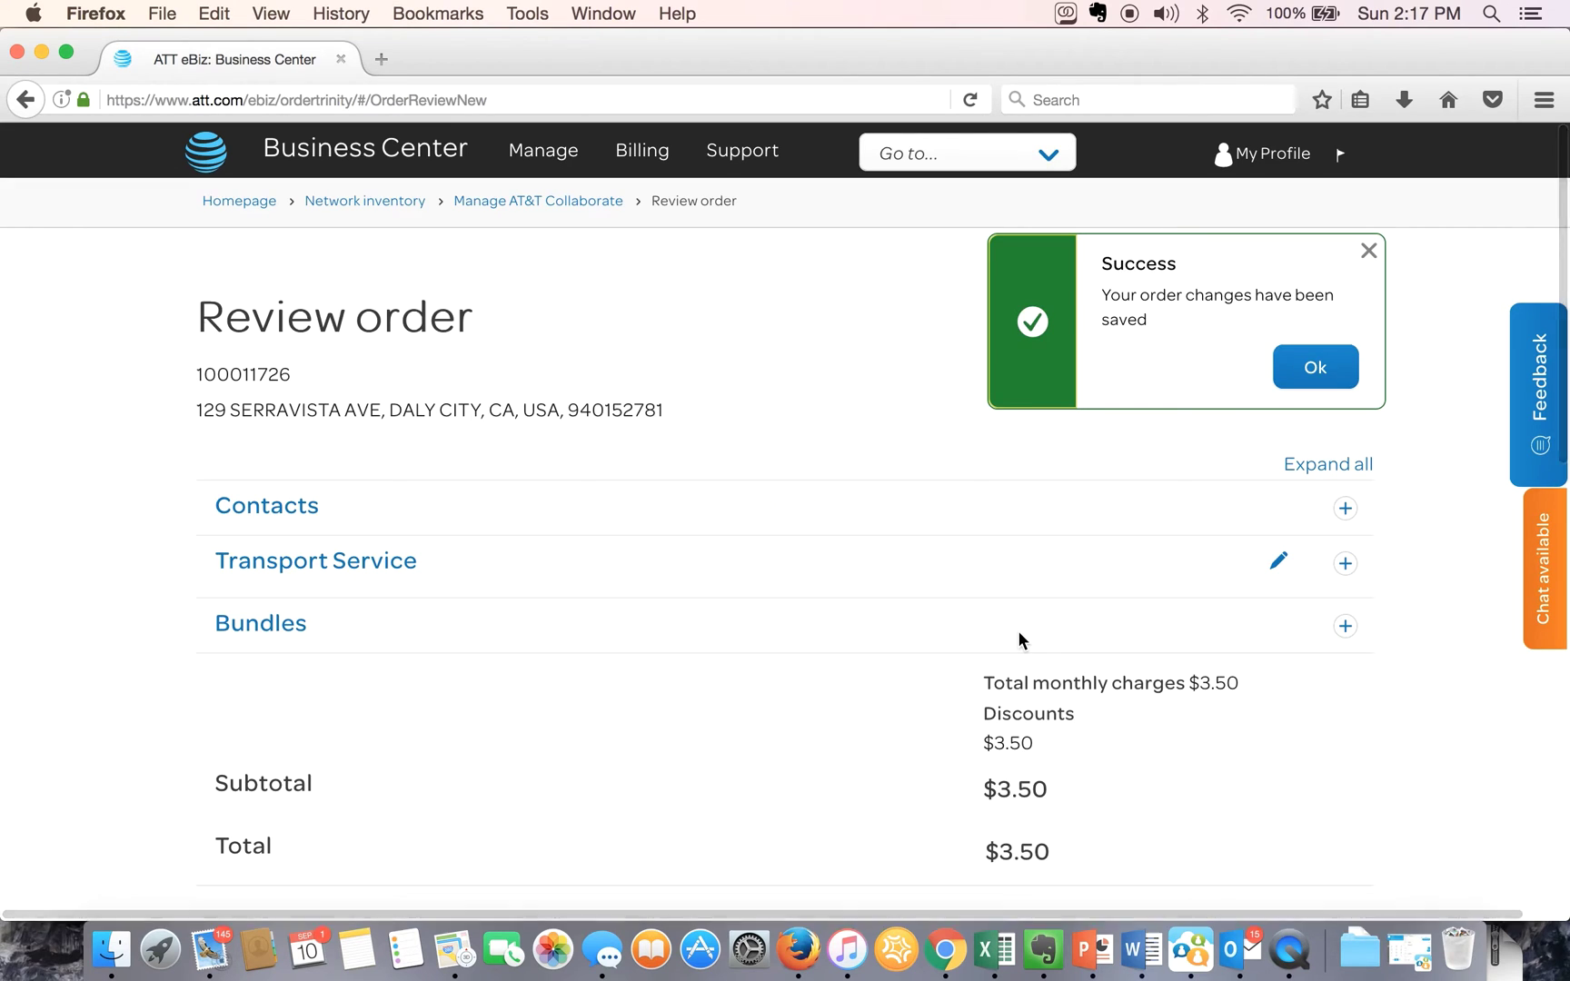
Step: Submit the $3.50 order with a 09/11/2017 completion date picked from the calendar
left_click(1315, 366)
scroll(1151, 556, "down", 1)
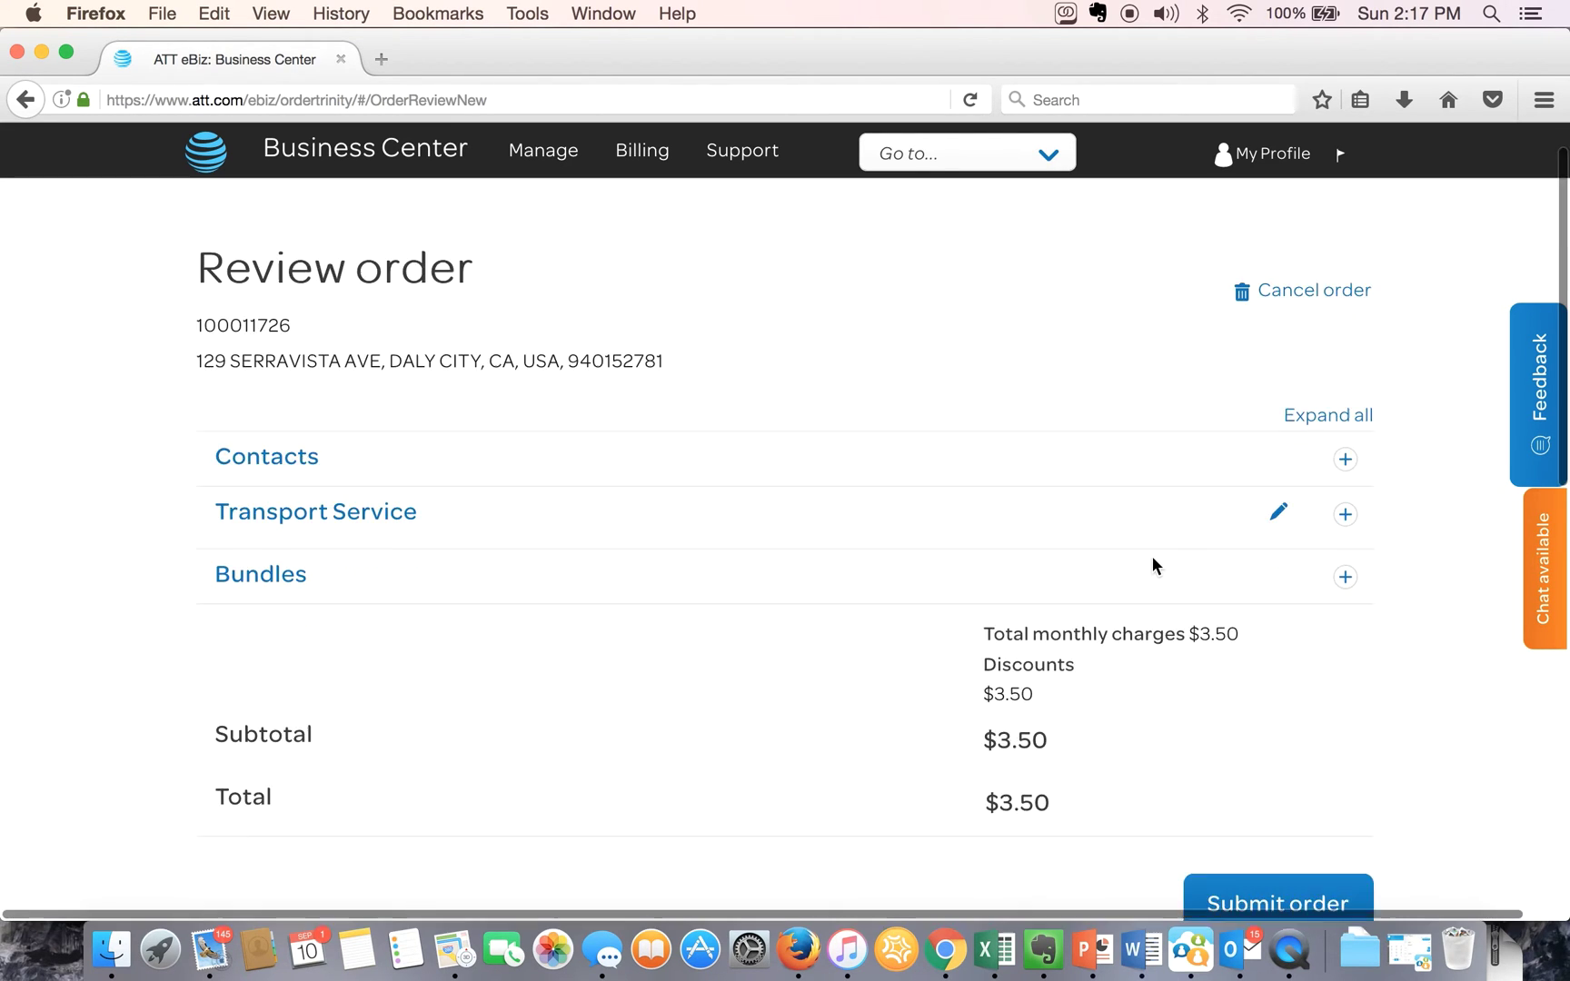
scroll(1152, 555, "down", 5)
scroll(1151, 556, "up", 1)
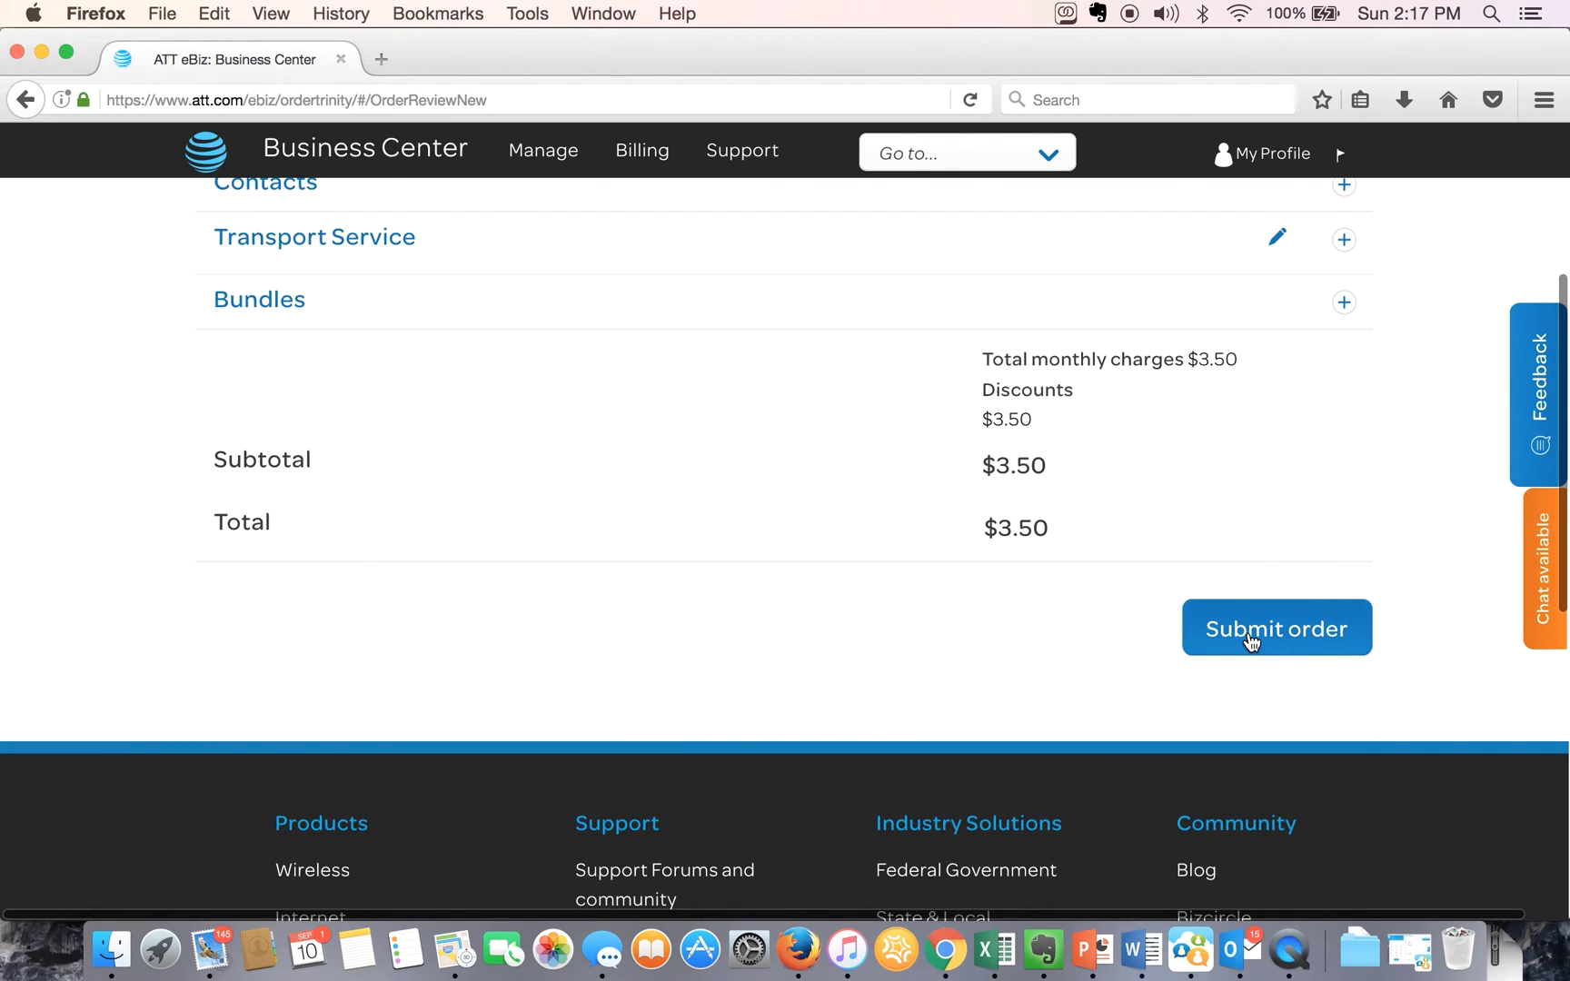
scroll(1248, 637, "up", 5)
scroll(1249, 638, "down", 1)
scroll(1248, 637, "down", 1)
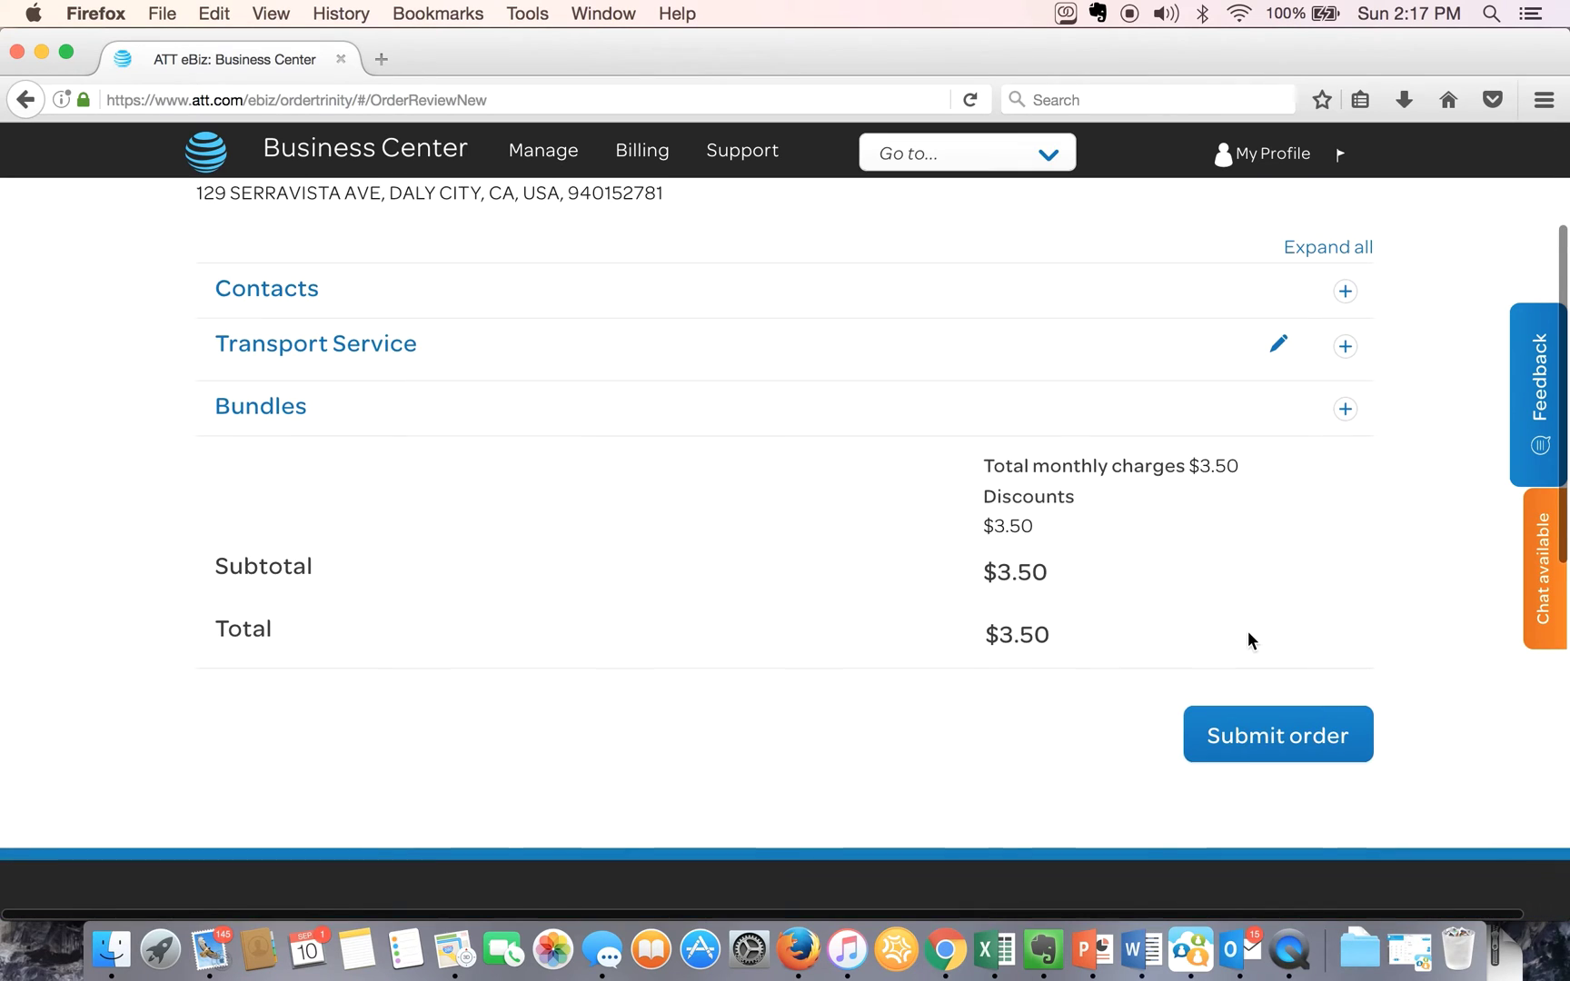
left_click(1294, 736)
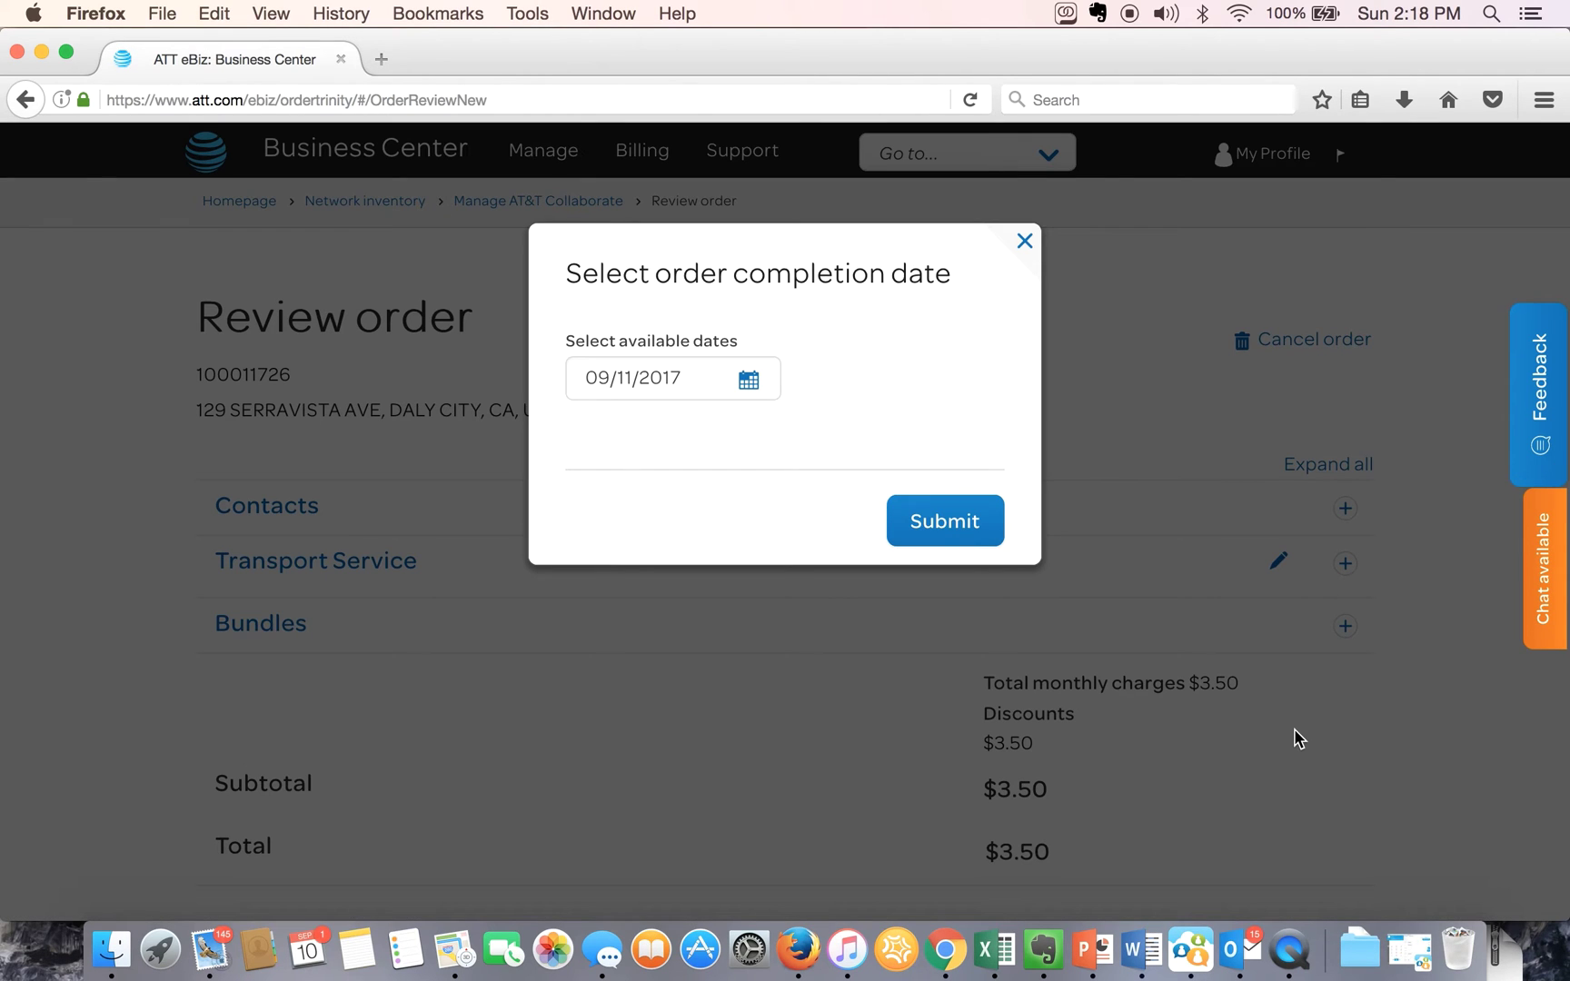
left_click(748, 383)
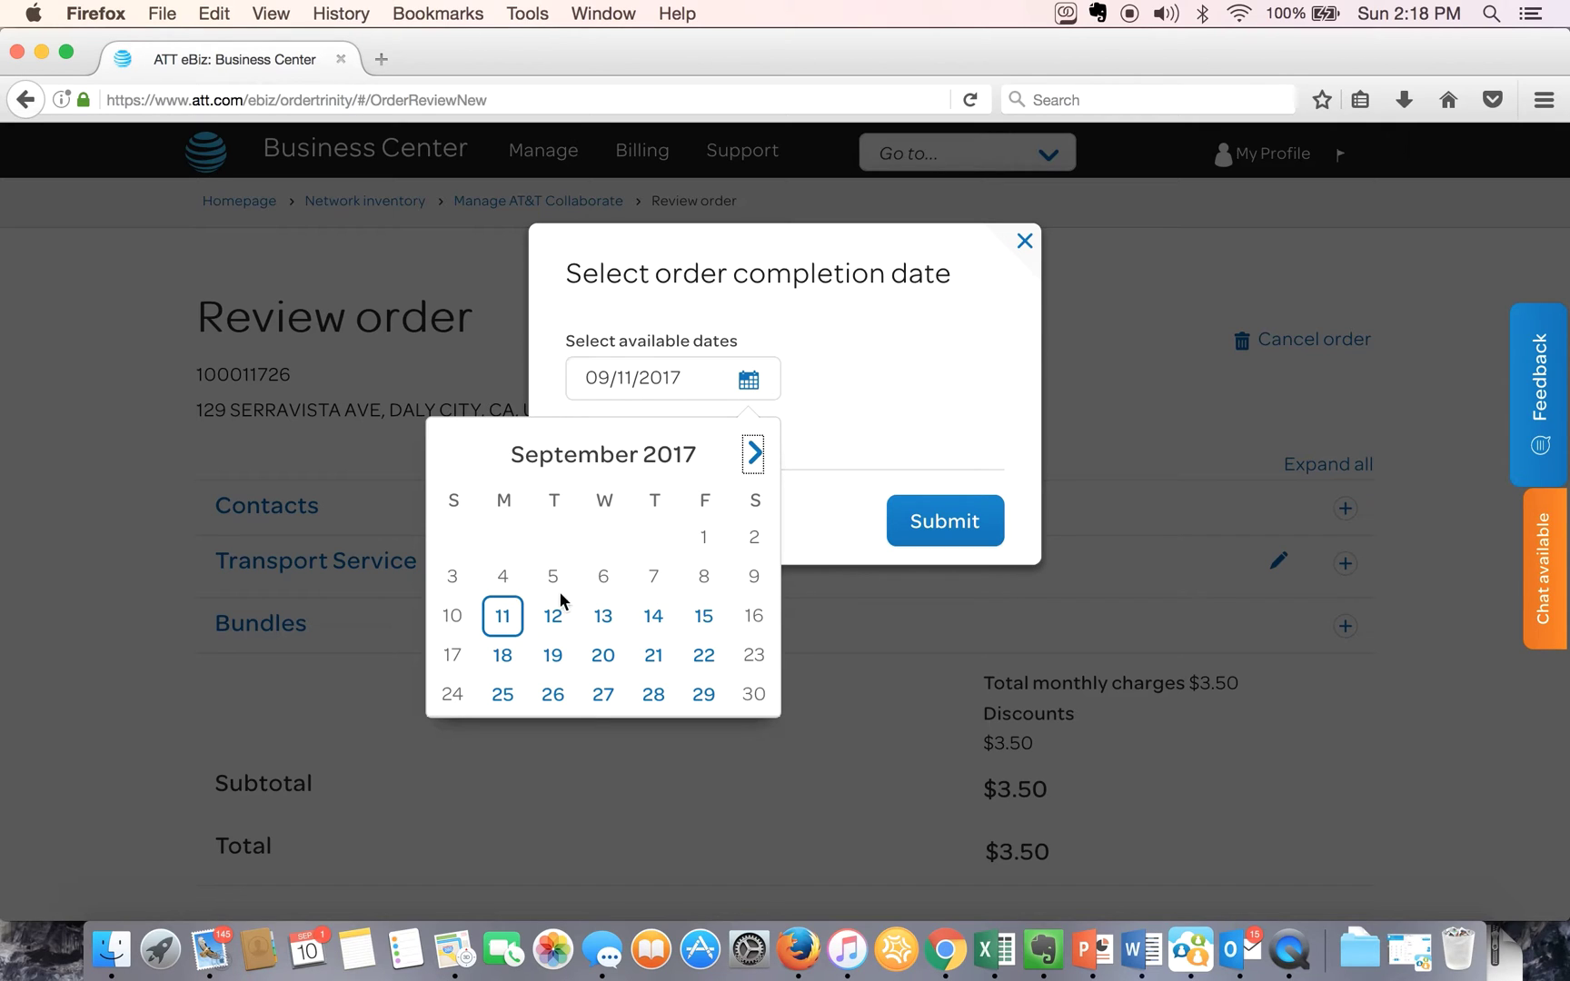
left_click(950, 536)
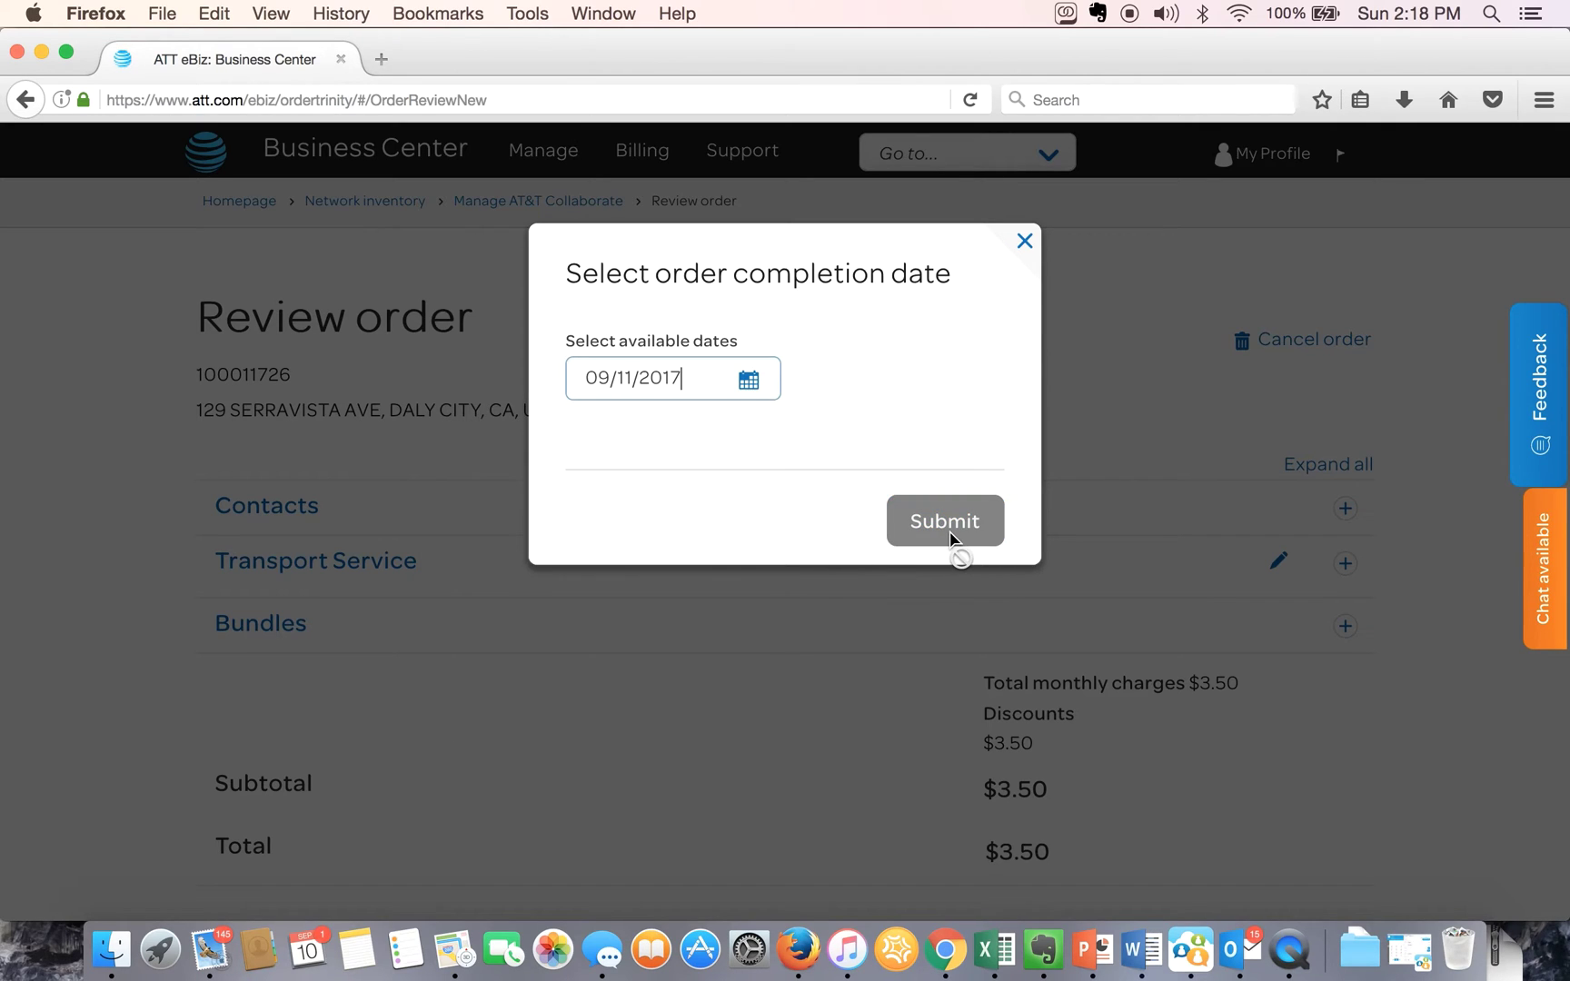